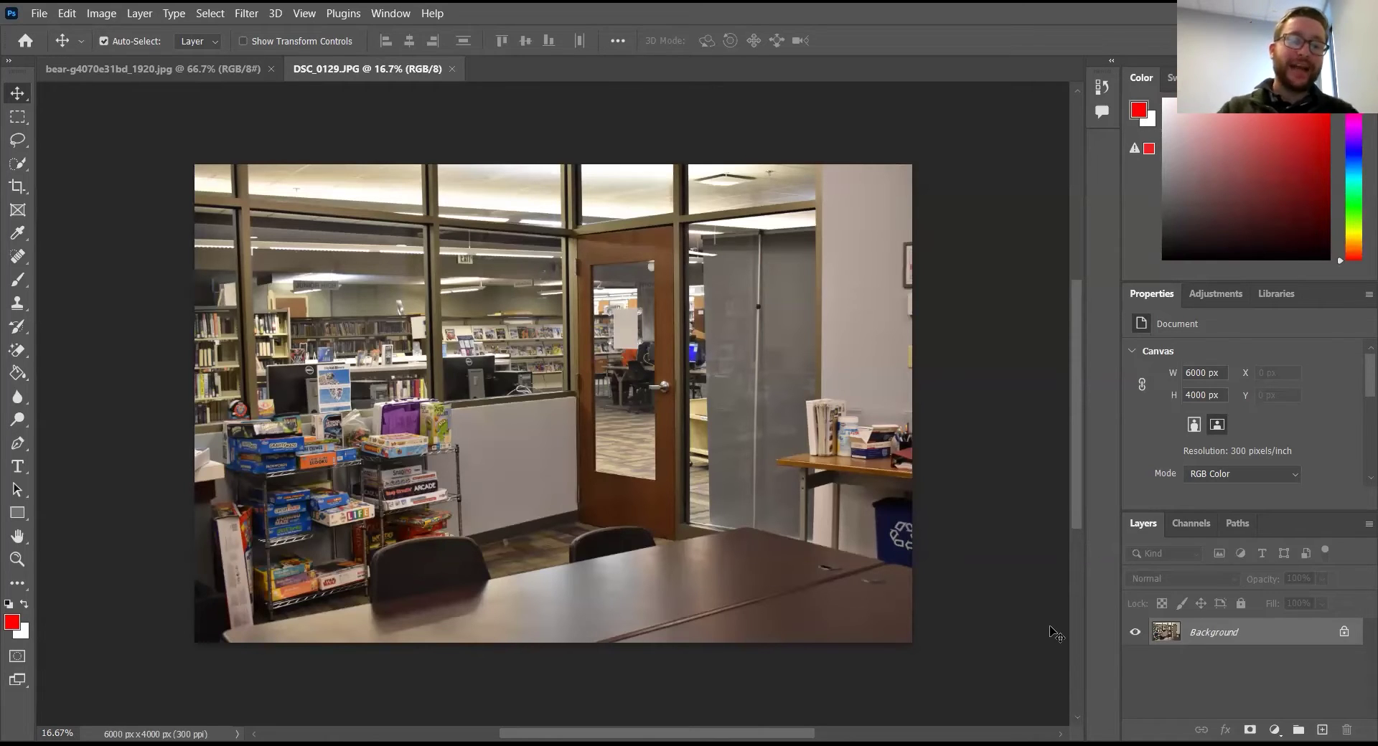
left_click(154, 66)
left_click(319, 68)
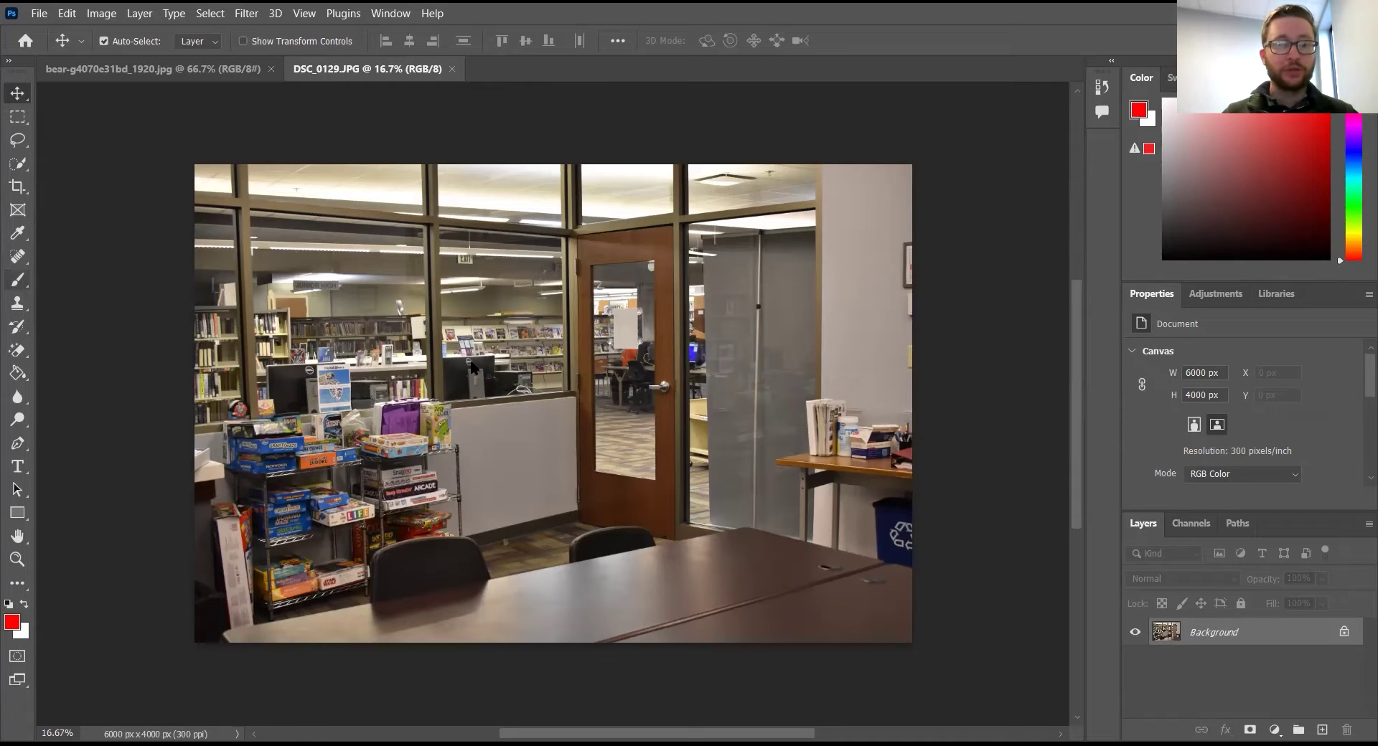
Brush red test strokes over the door glass and windows of the library room photo, and undo them.
key("b")
mouse_move(612, 427)
left_mouse_down()
mouse_move(628, 439)
mouse_move(618, 445)
mouse_move(609, 425)
mouse_move(624, 442)
mouse_move(632, 431)
mouse_move(619, 445)
left_mouse_up()
left_click_drag(531, 356, 467, 331)
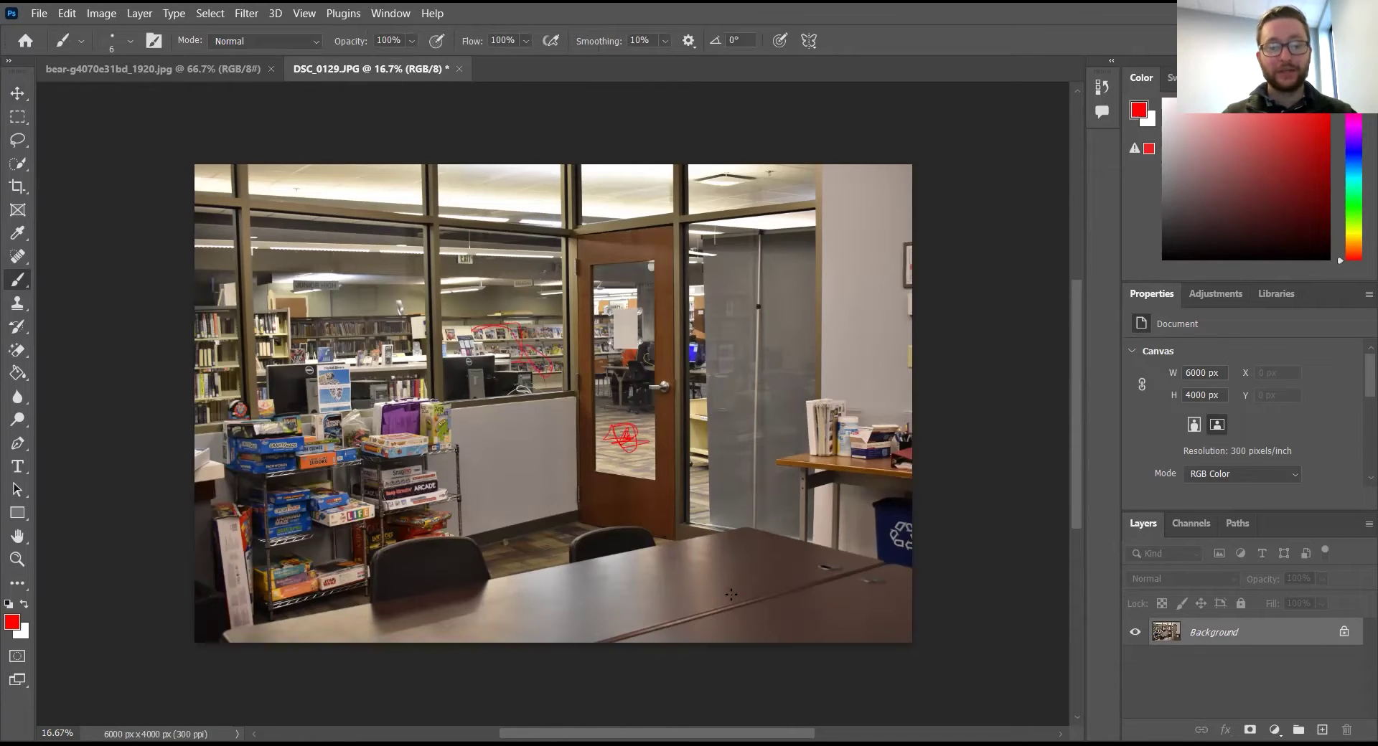
key("ctrl+z")
key("ctrl+z")
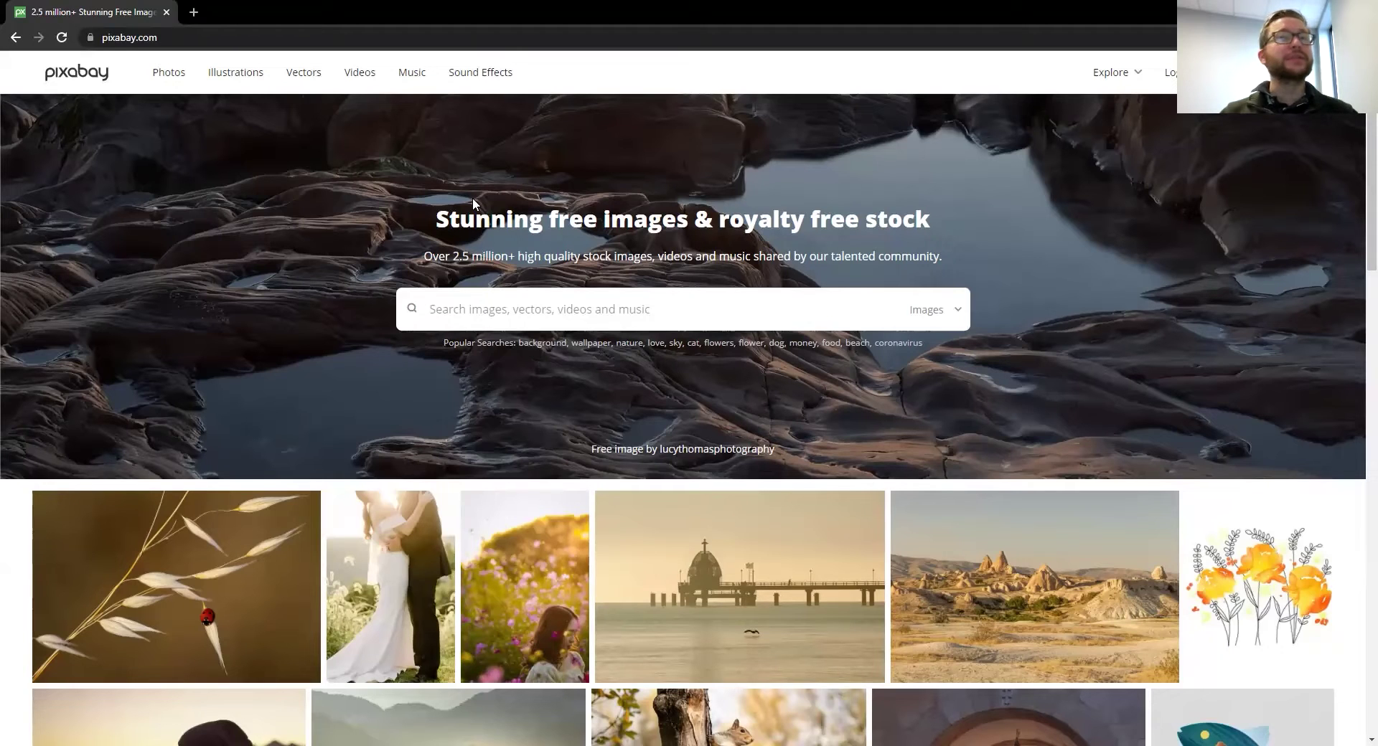
left_click_drag(453, 217, 844, 231)
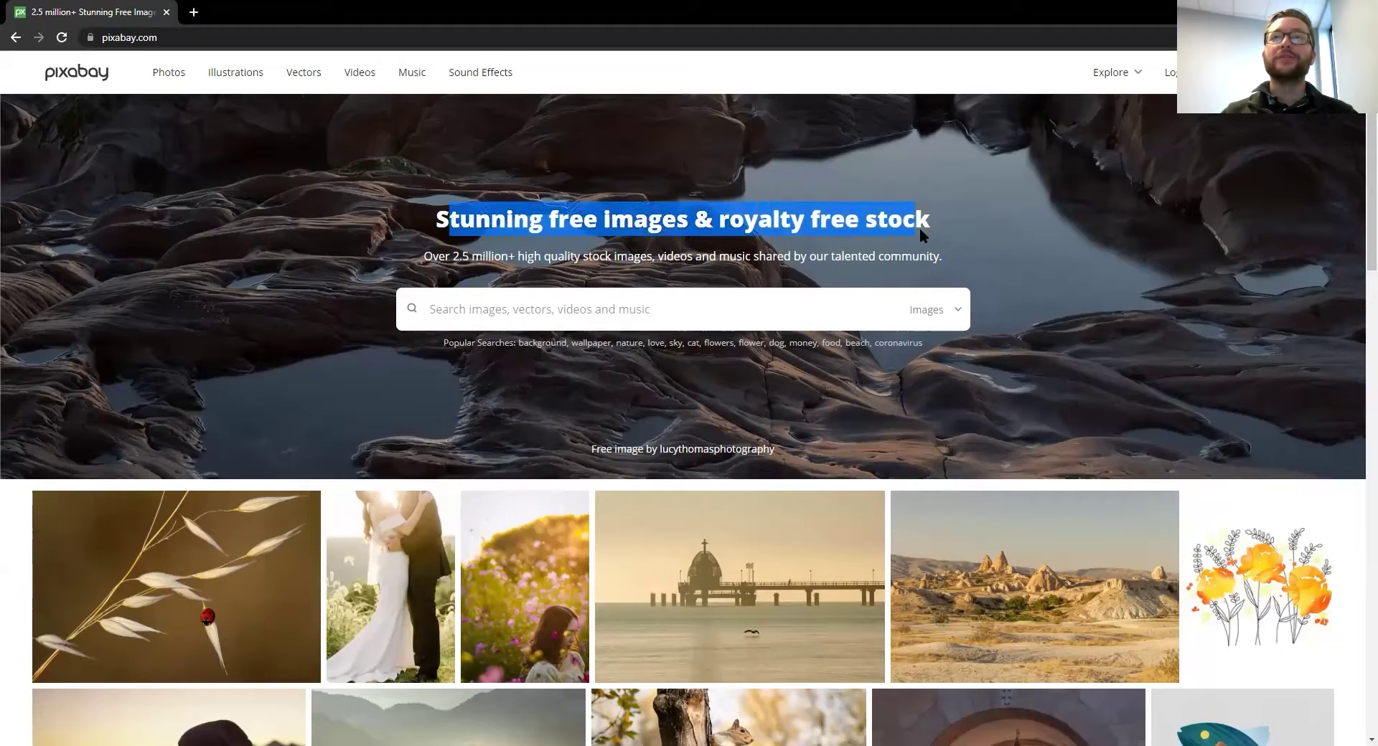
left_click_drag(432, 257, 649, 260)
left_click(648, 260)
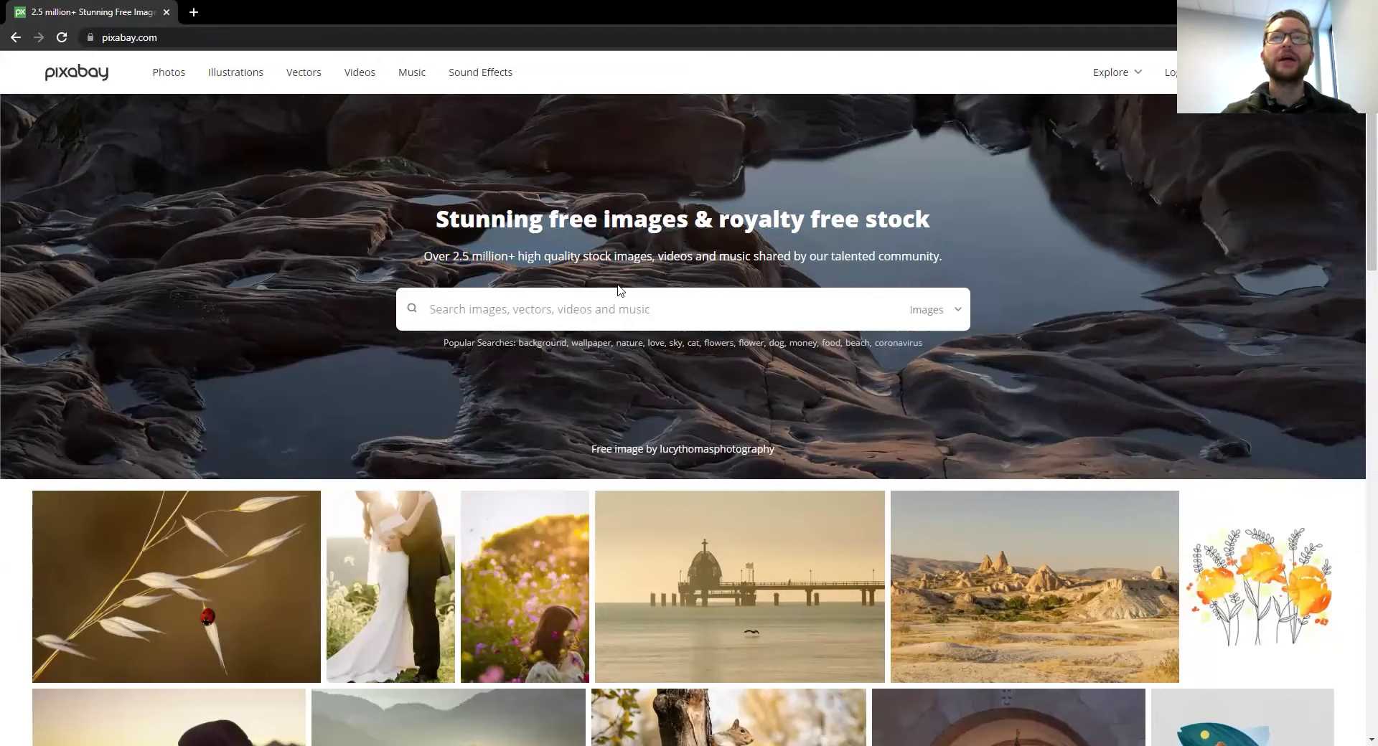
Search Pixabay for "bear" images and open the photo of the brown bear standing on grass.
left_click(558, 313)
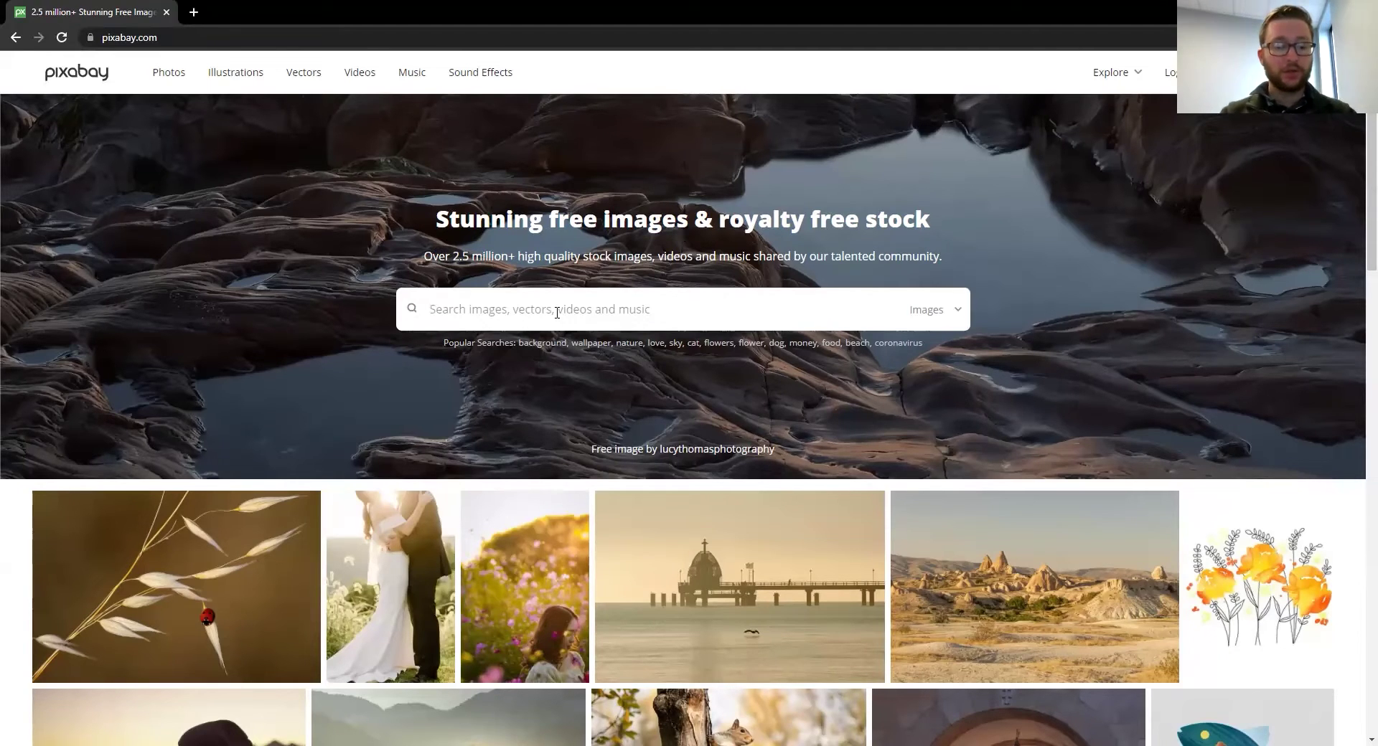
type("bear")
key("Return")
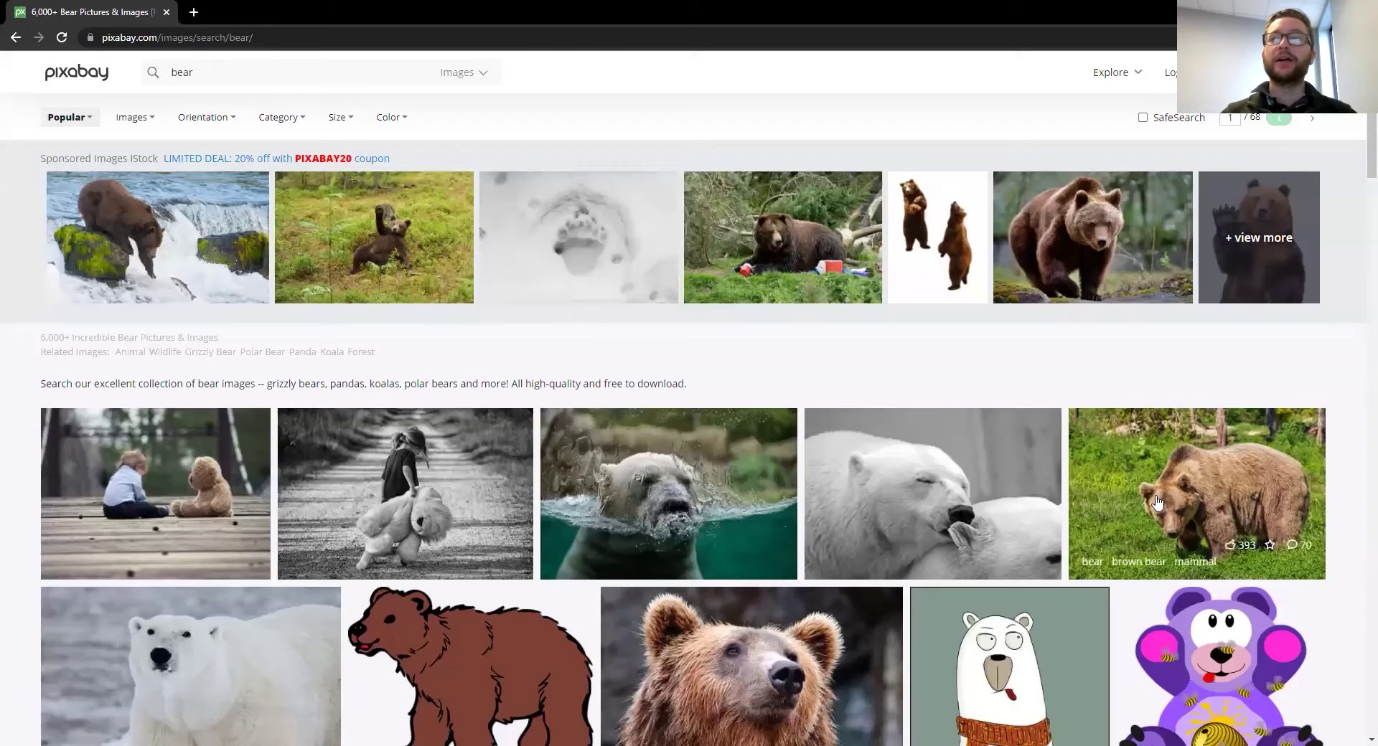
left_click(1157, 502)
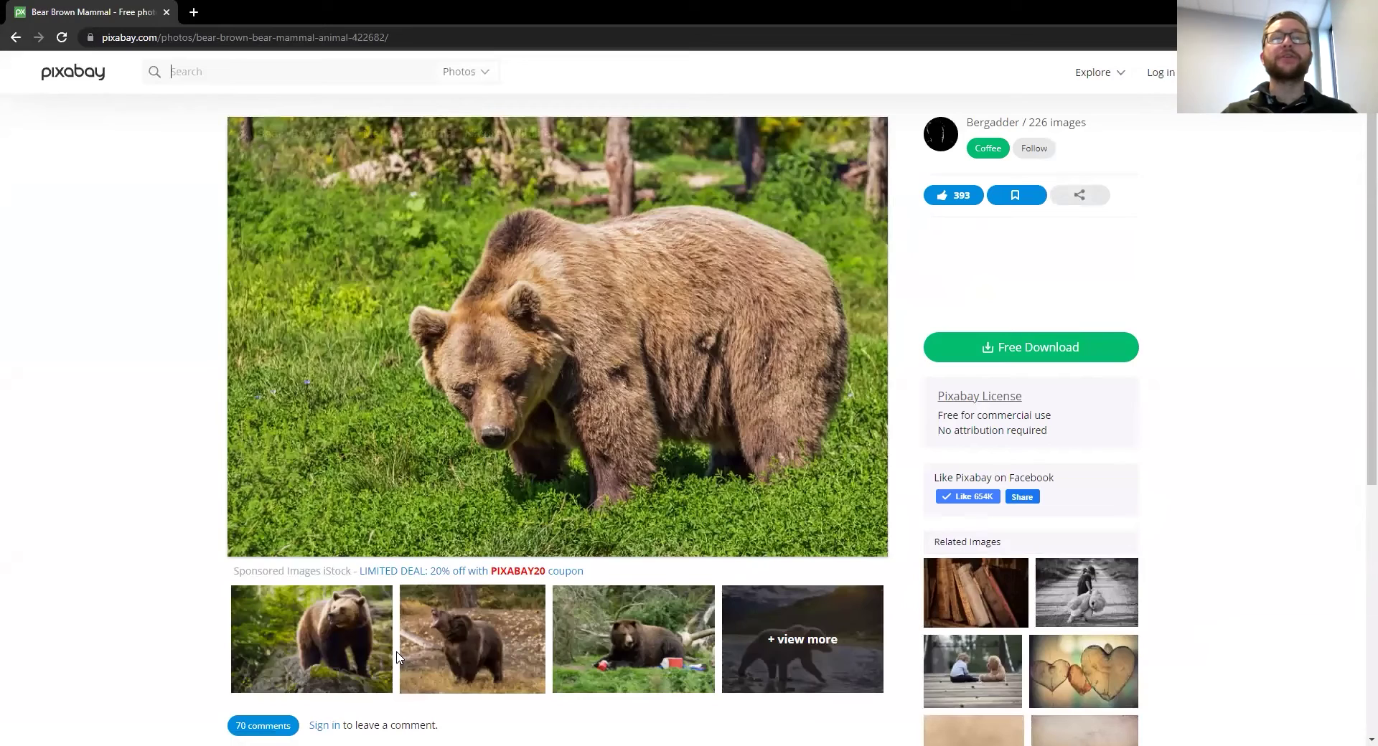
Return to the bear search results and browse further down for other bear pictures.
left_click(15, 37)
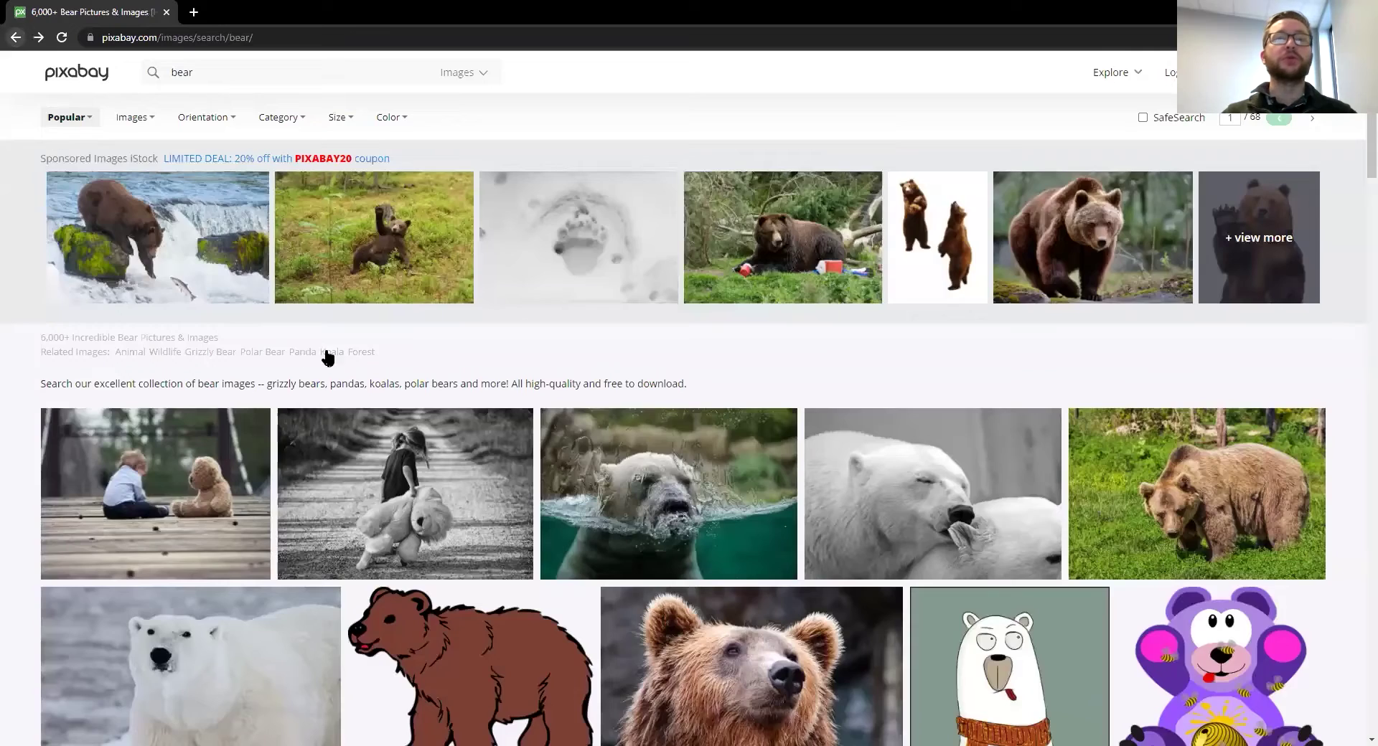
scroll(307, 369, "down", 5)
scroll(306, 369, "down", 5)
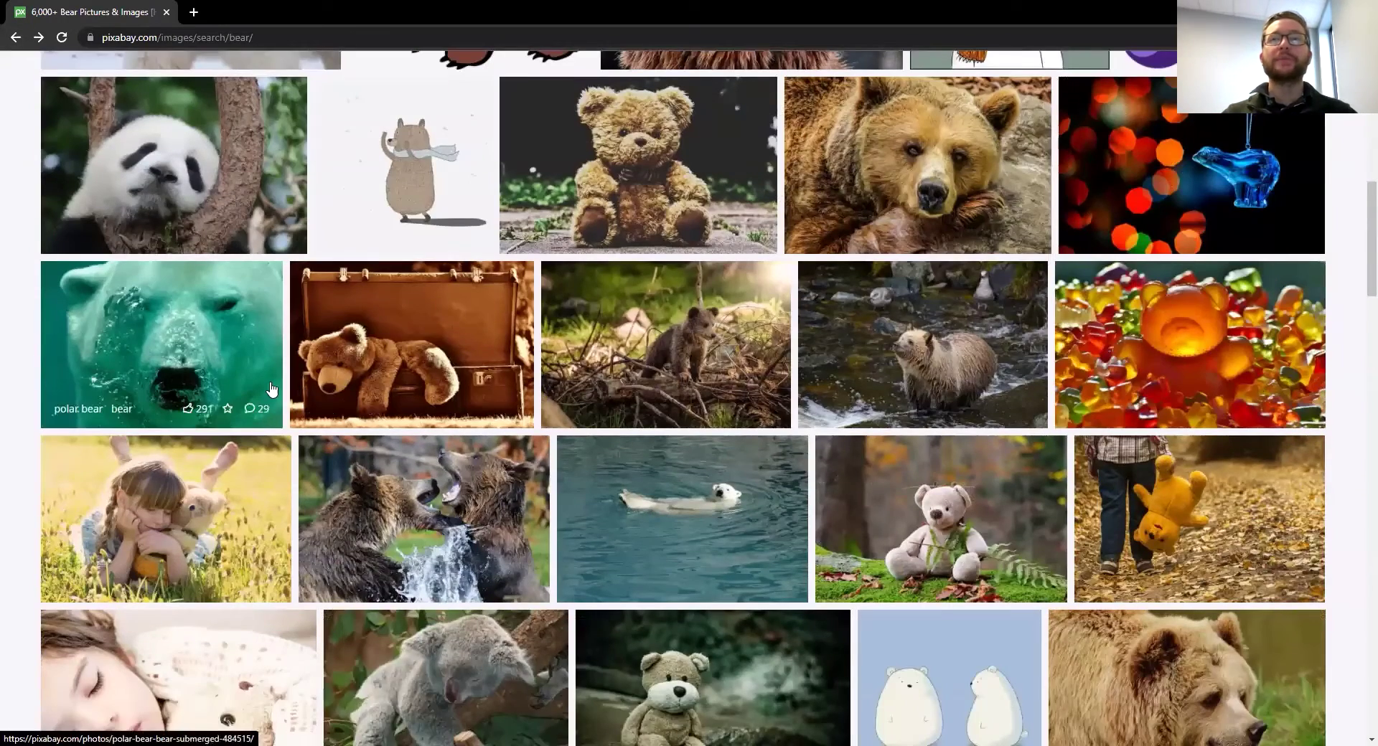
left_click(680, 335)
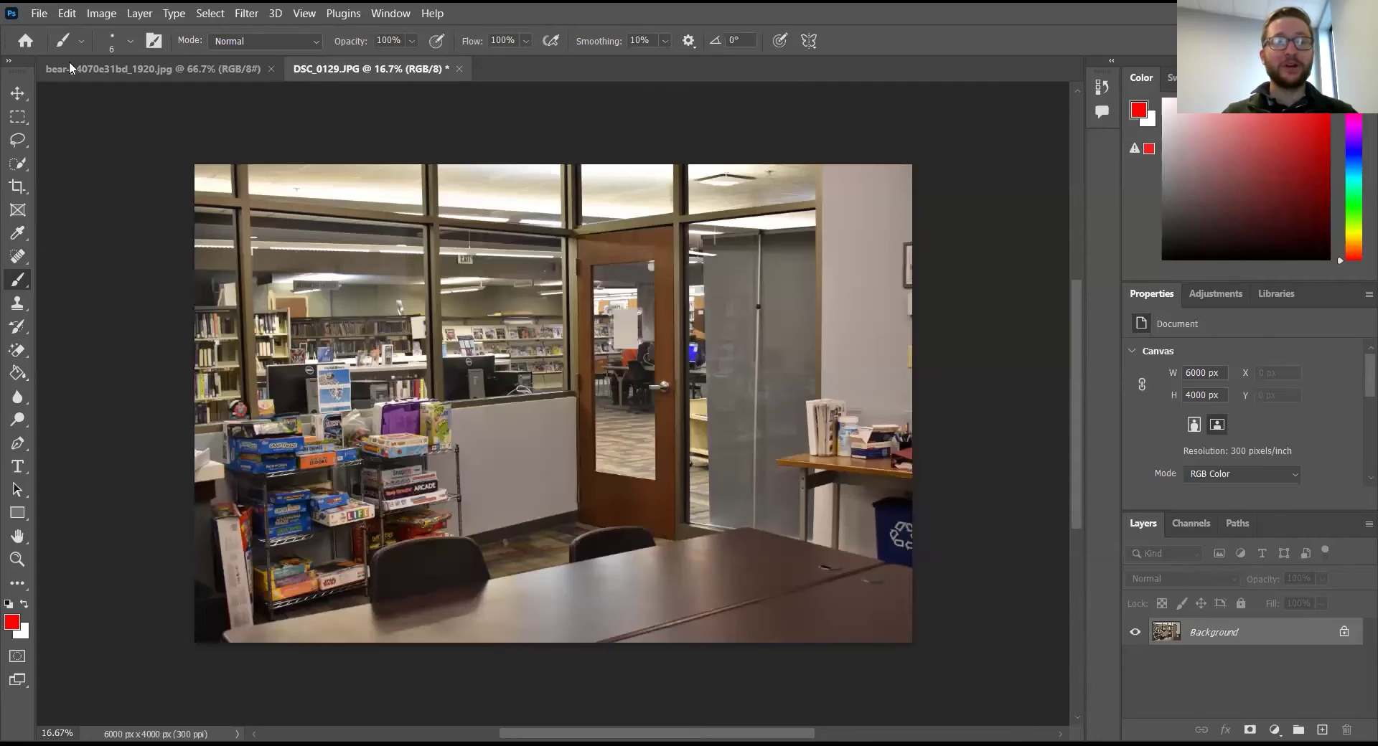
Switch to Photoshop and compare the open bear photo with the library room photo DSC_0129.JPG.
left_click(102, 65)
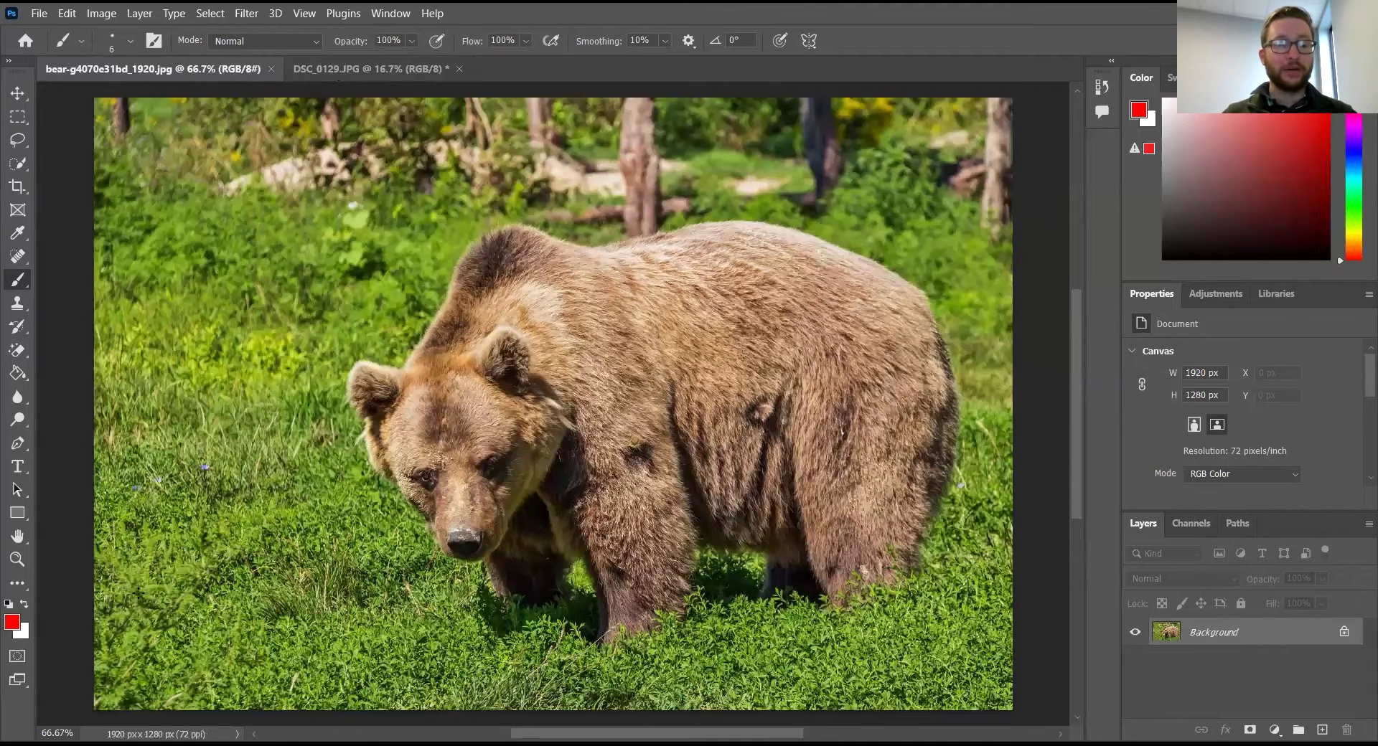
key("ctrl+Tab")
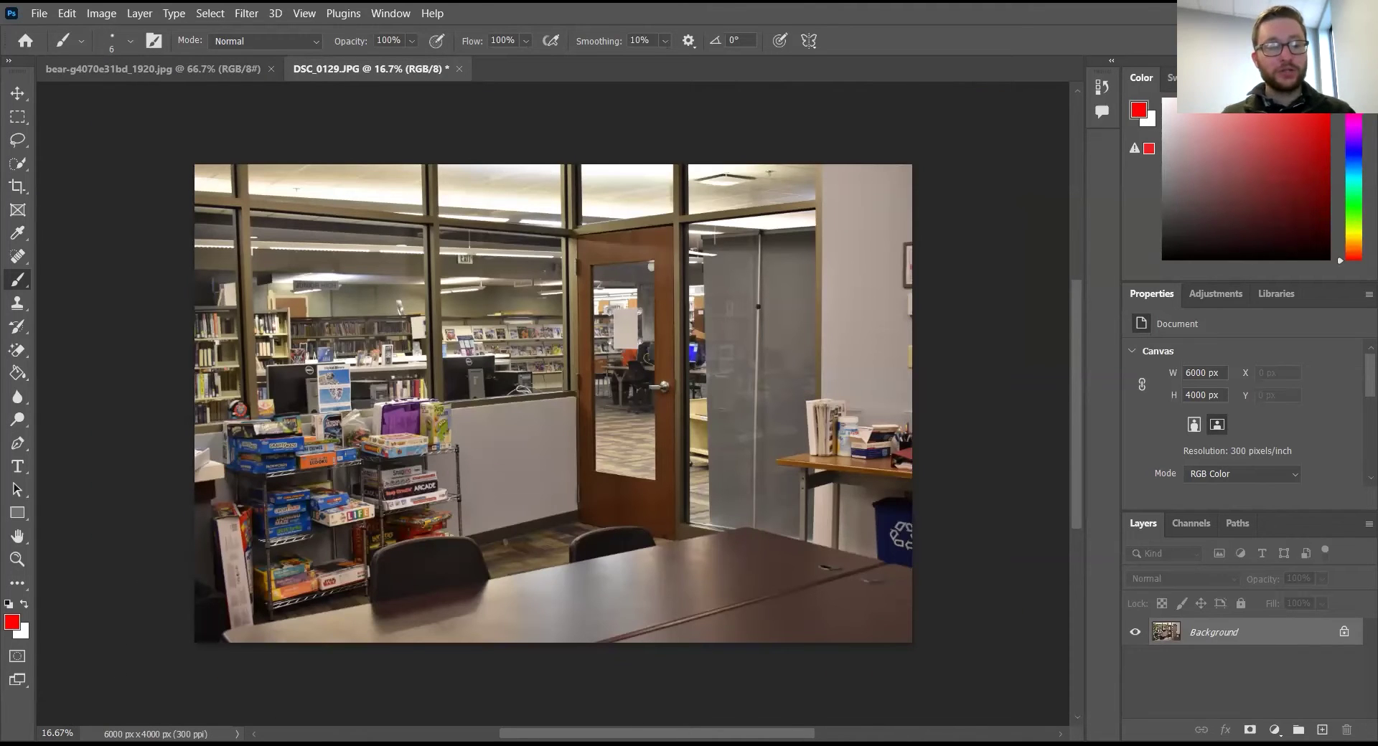
left_click(185, 72)
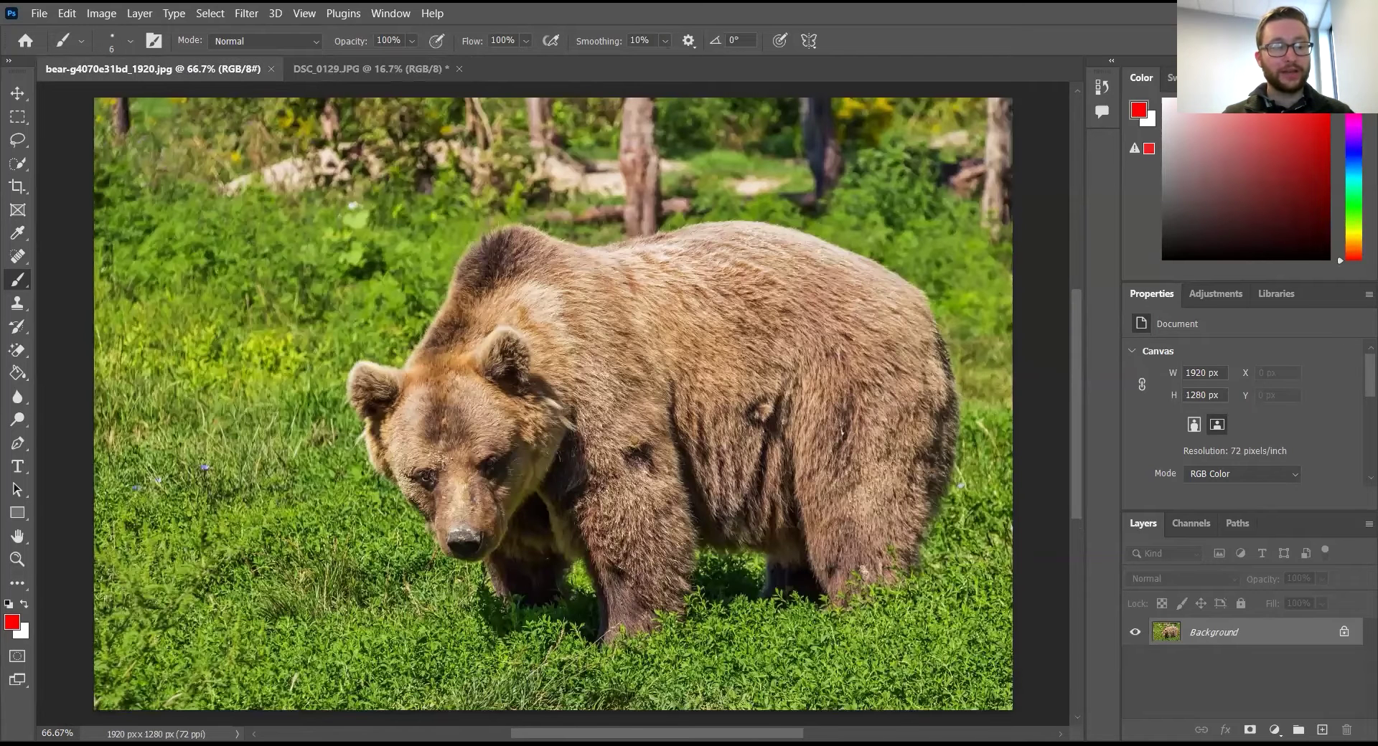
Resize the library room photo DSC_0129.JPG to 40 percent in width and height.
left_click(404, 70)
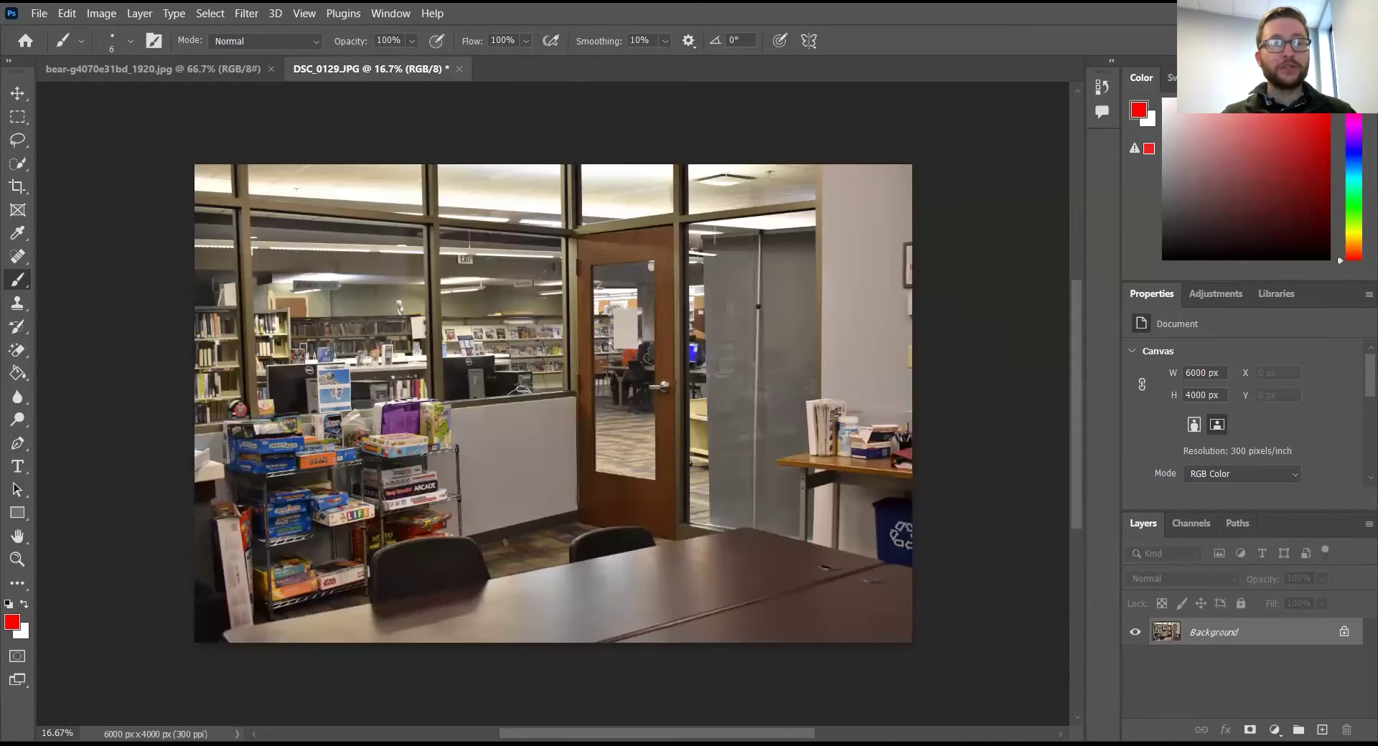
left_click(101, 14)
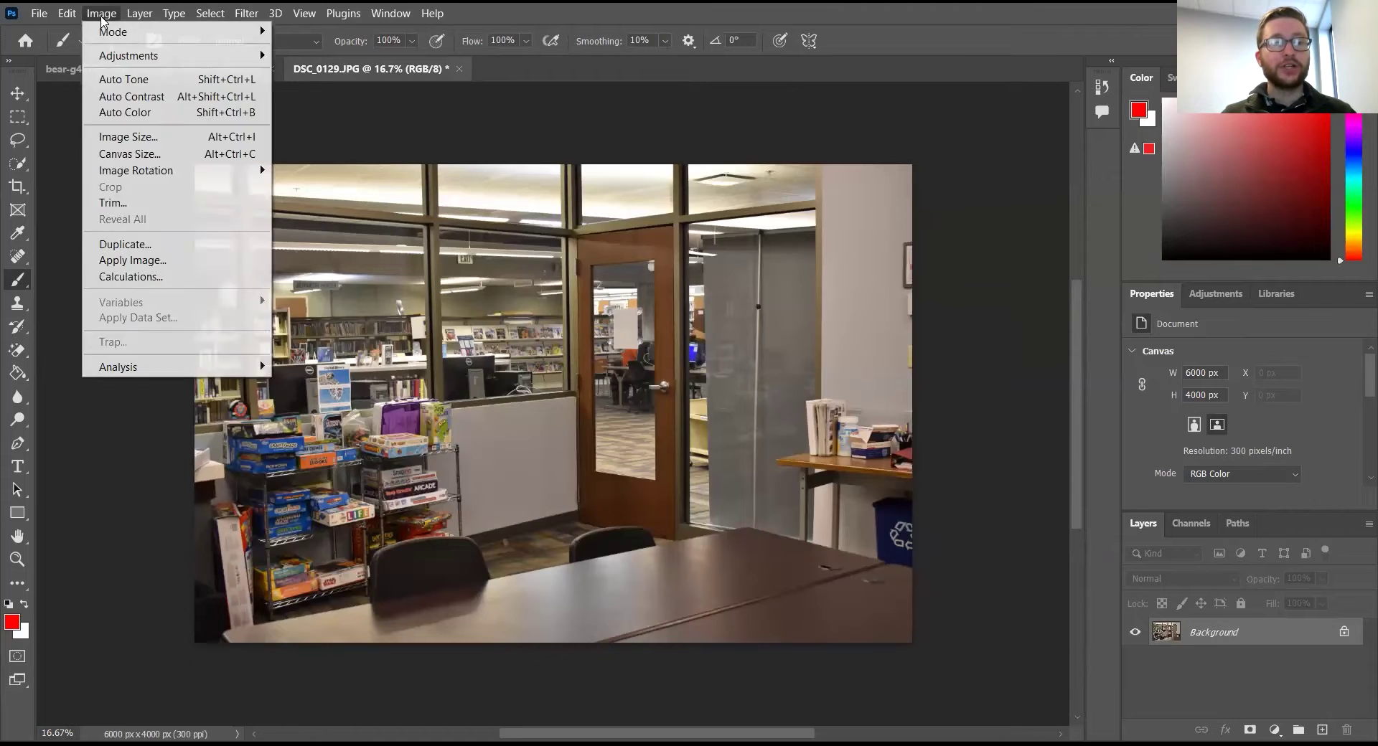
left_click(137, 139)
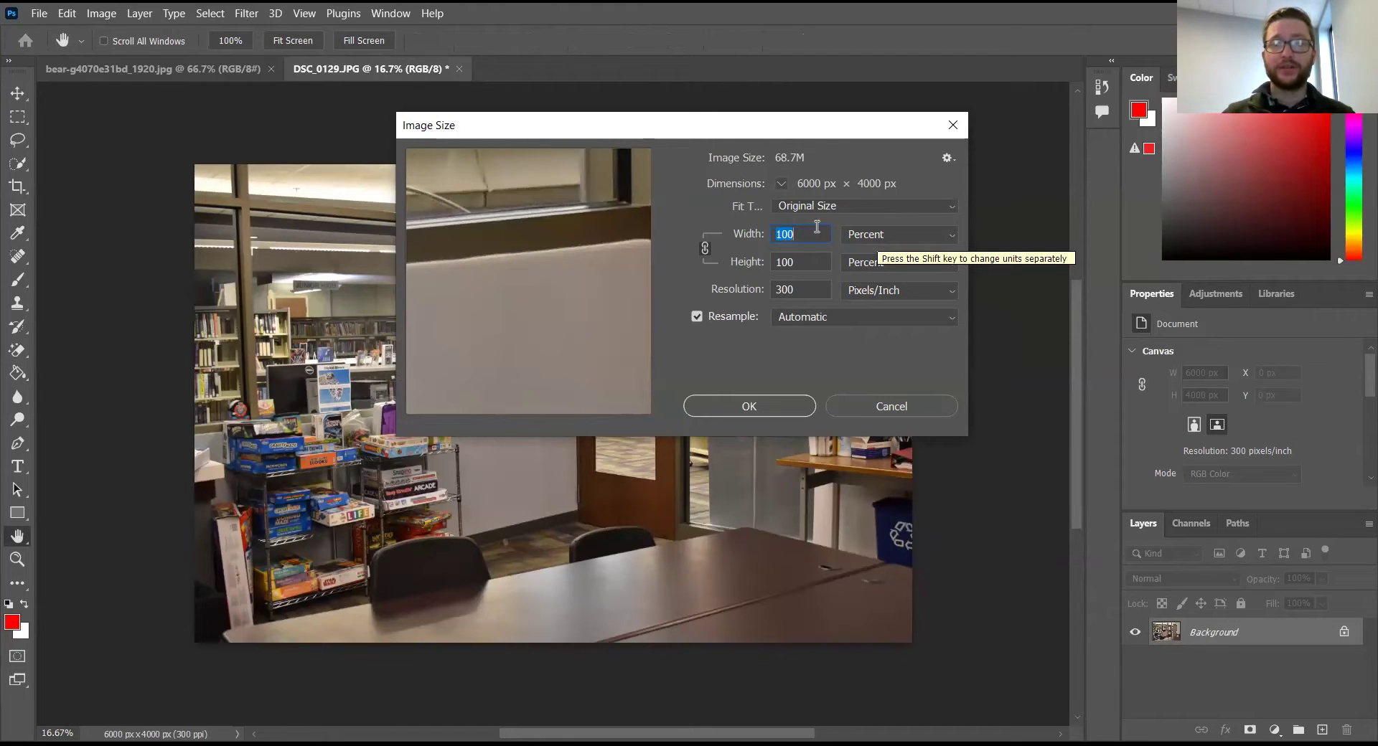
type("40")
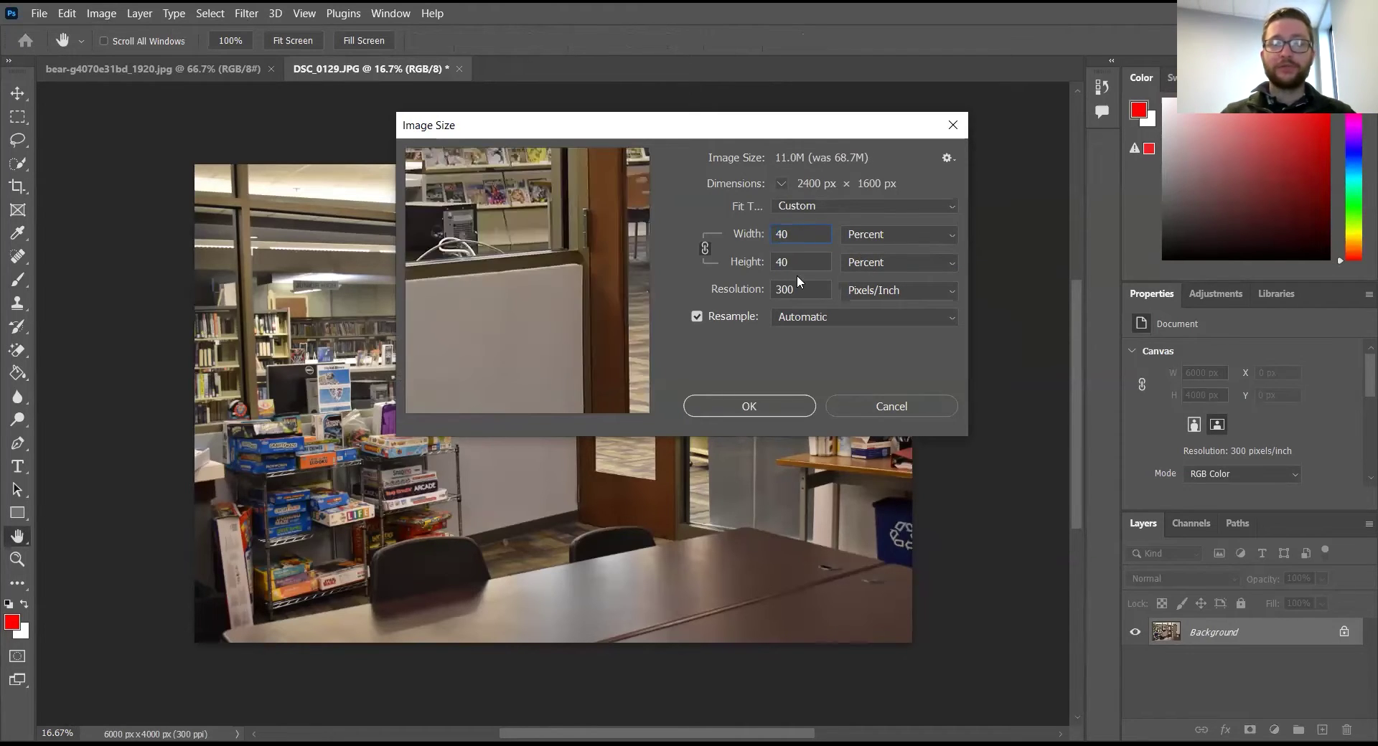
left_click(772, 399)
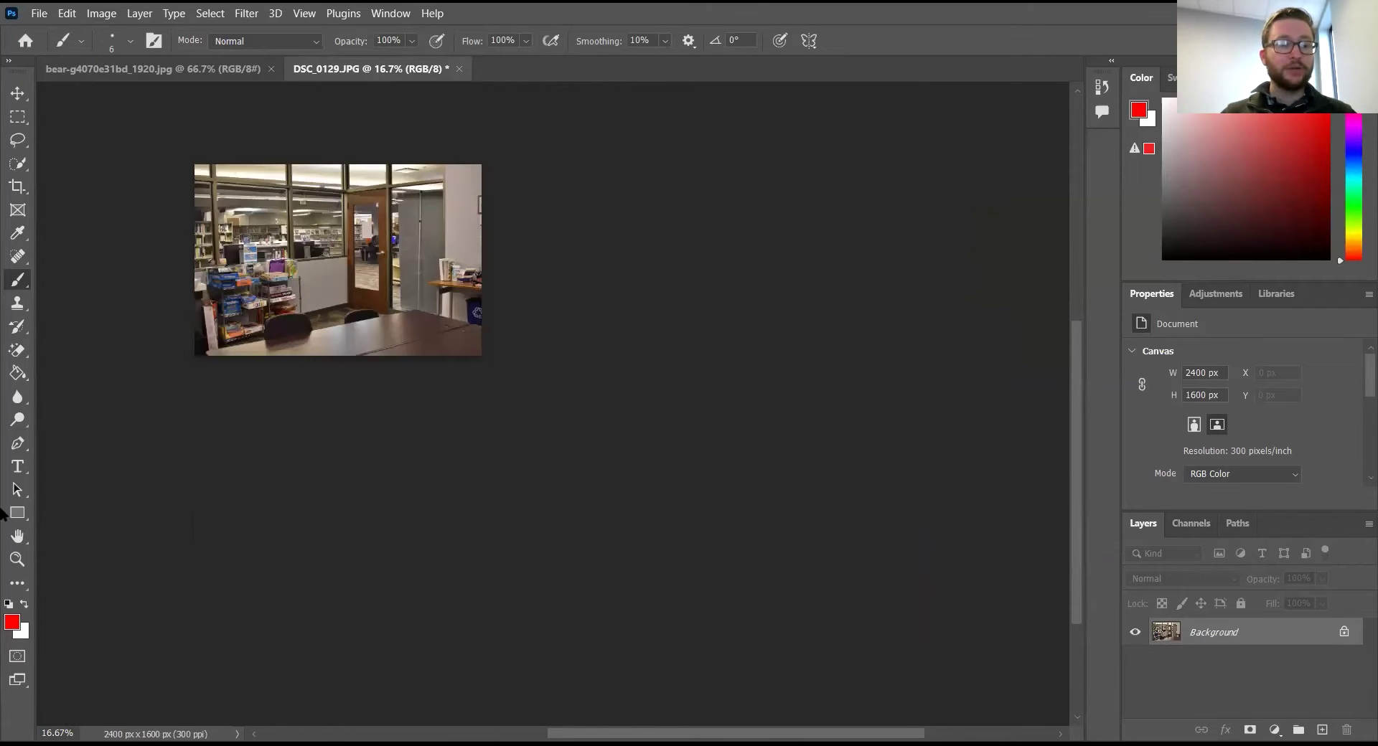
left_click(17, 559)
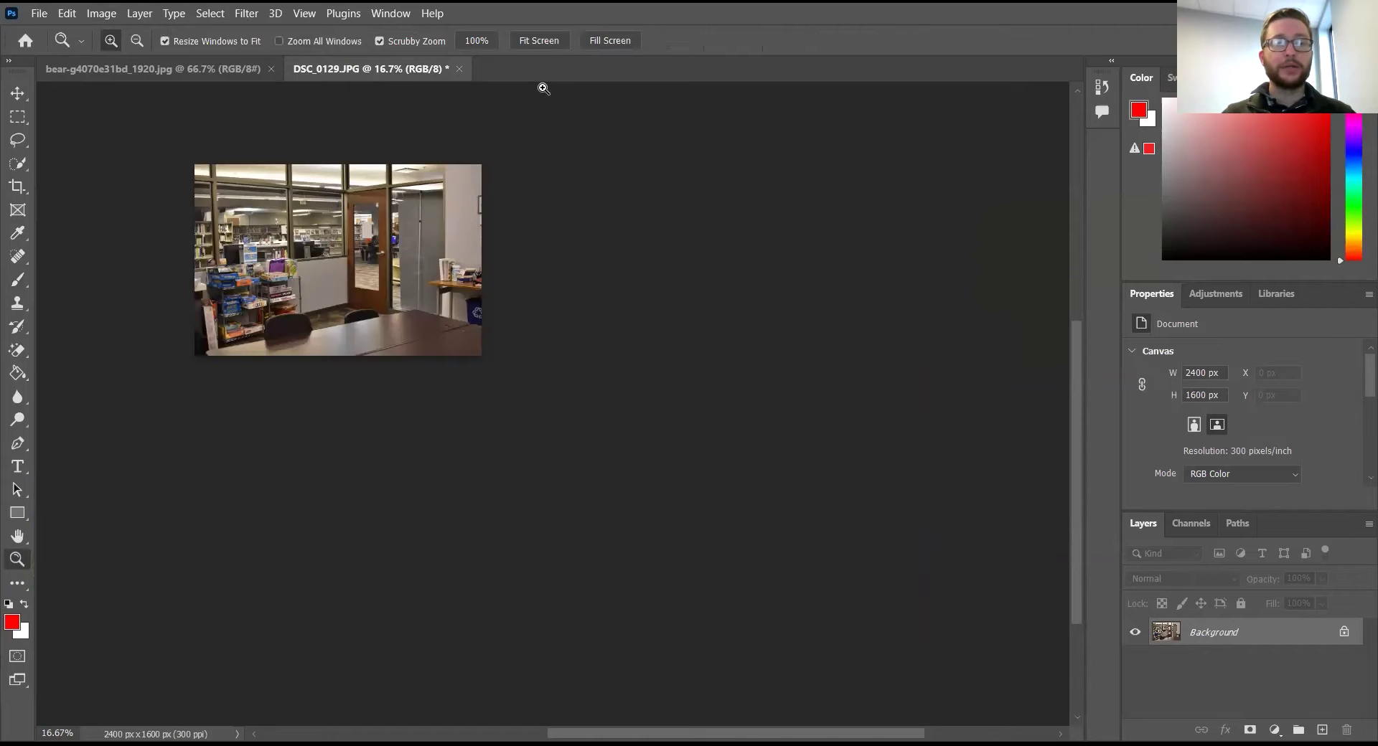
left_click(545, 43)
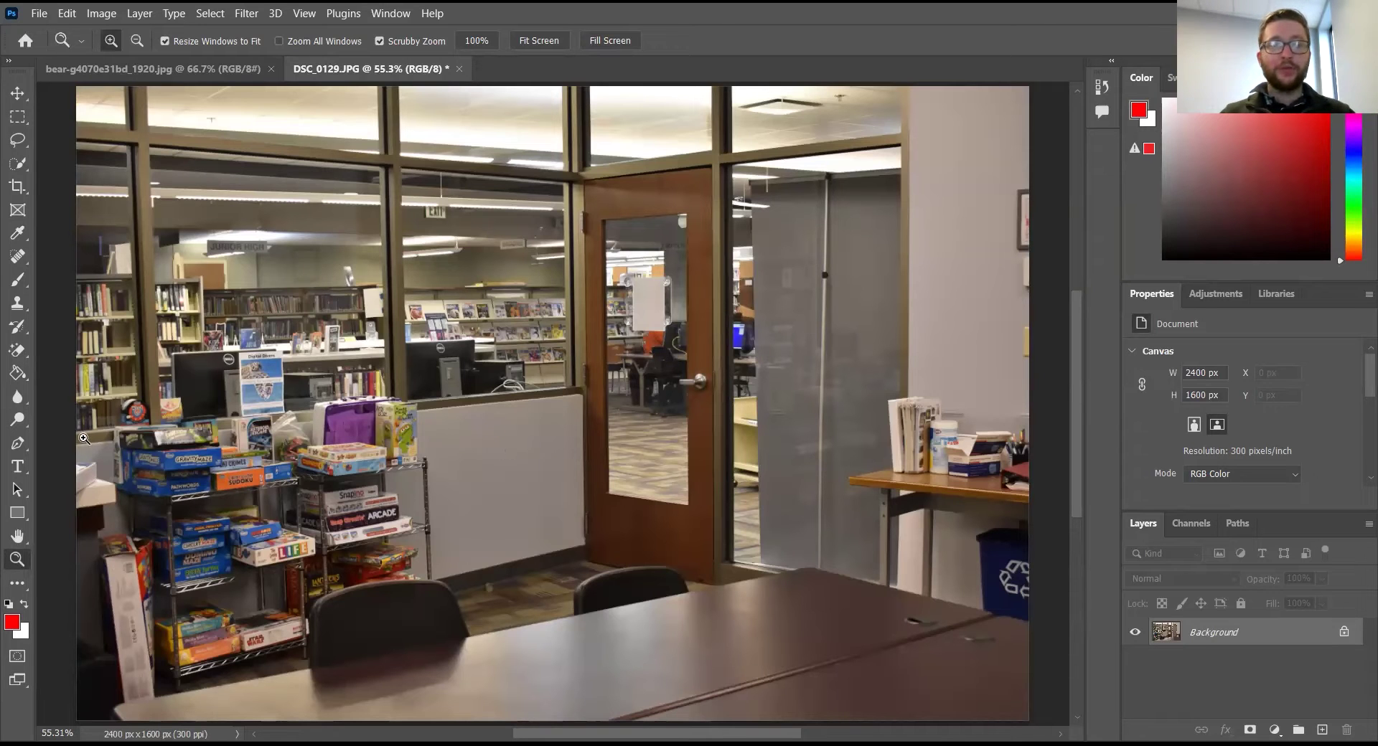
Convert the bear photo's locked Background into an editable layer with the default name Layer 0.
left_click(182, 67)
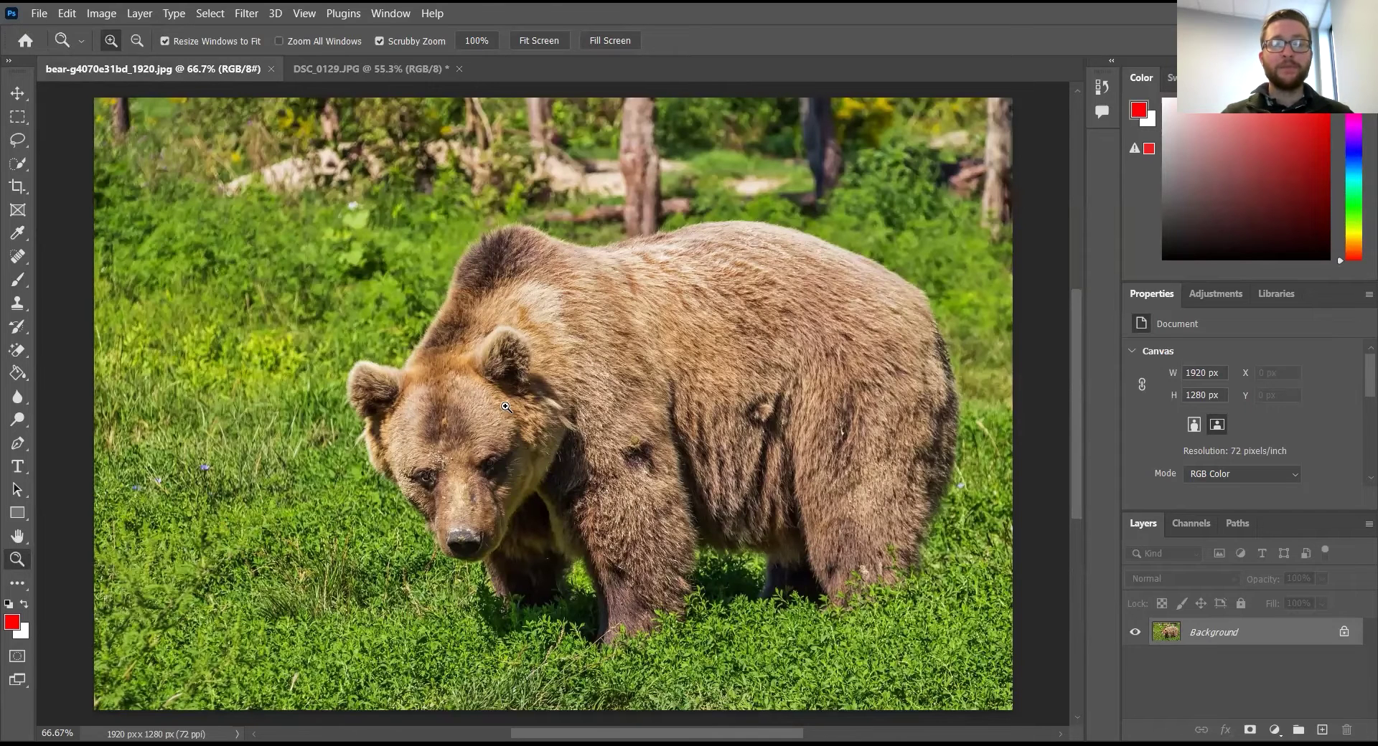
double_click(1256, 635)
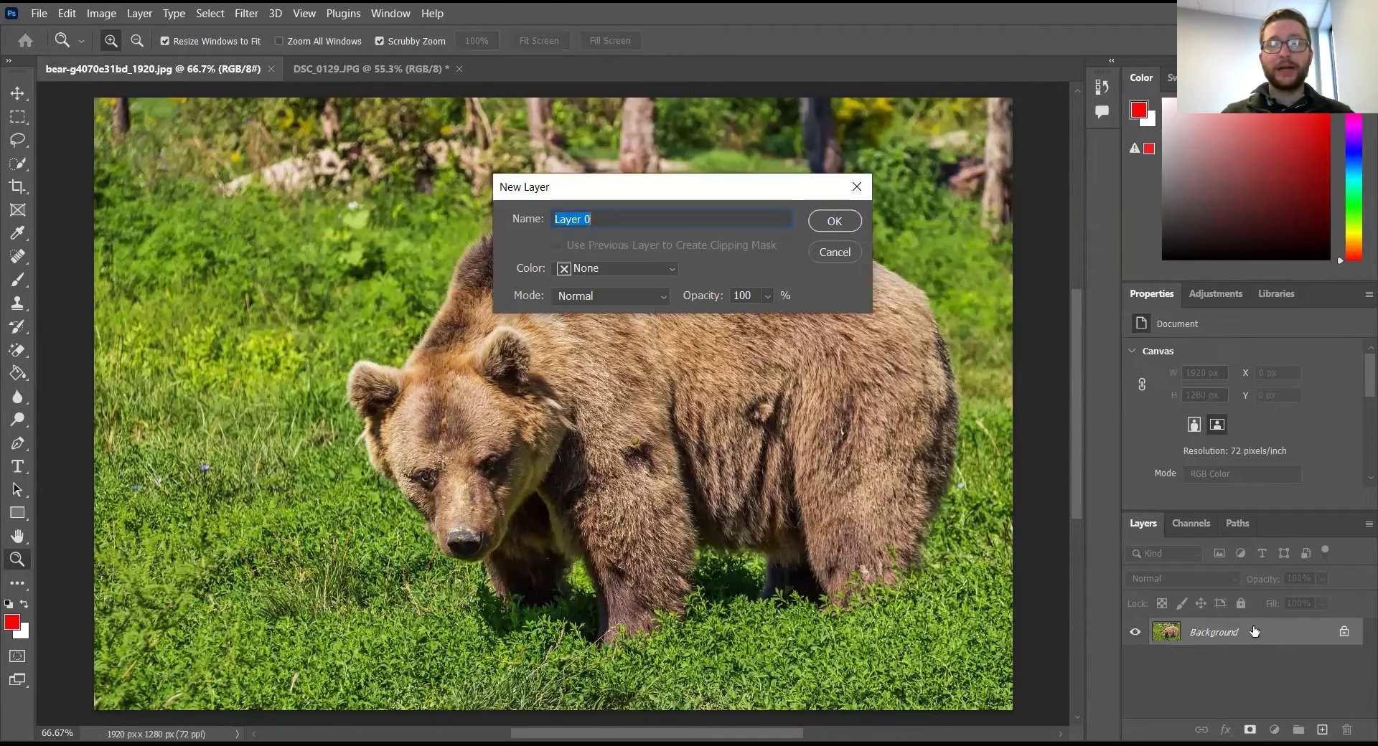
left_click(834, 221)
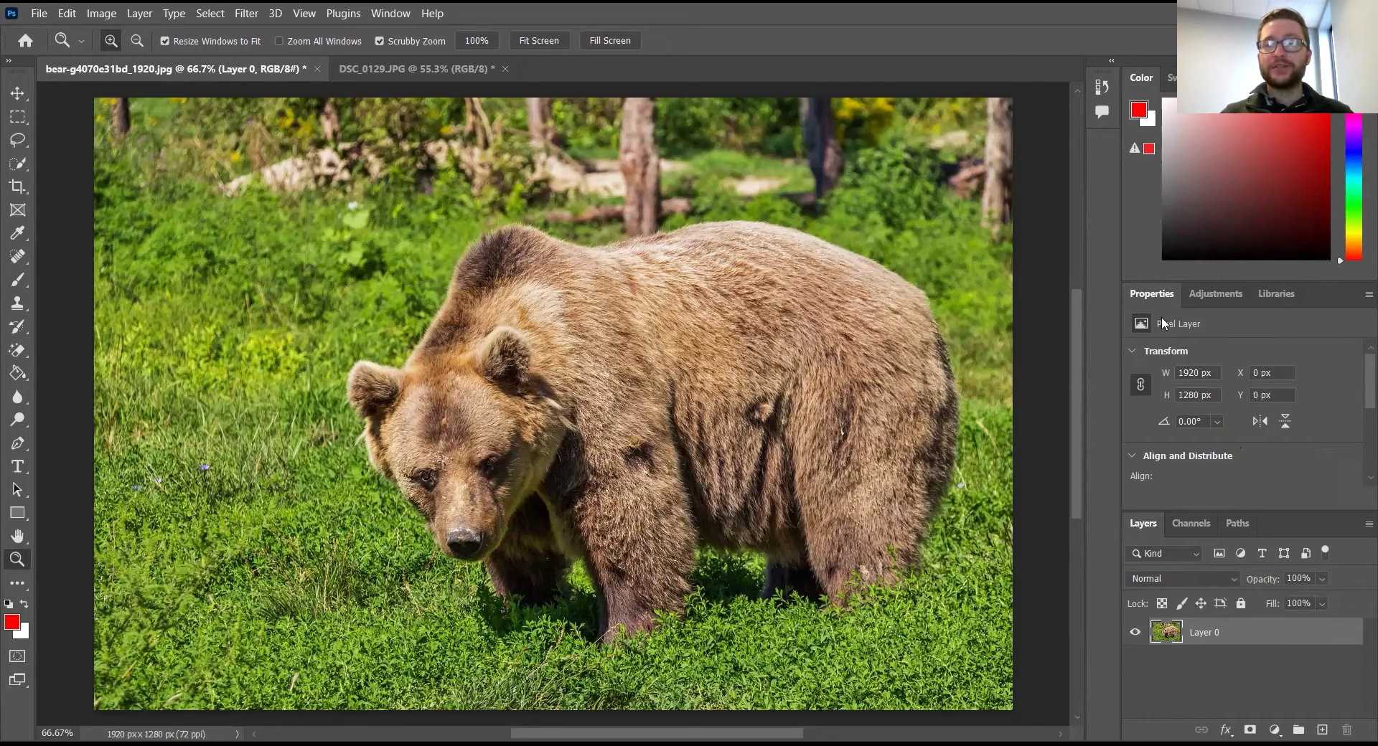
Open Photoshop's built-in help and view its list of Quick actions.
scroll(1354, 369, "down", 5)
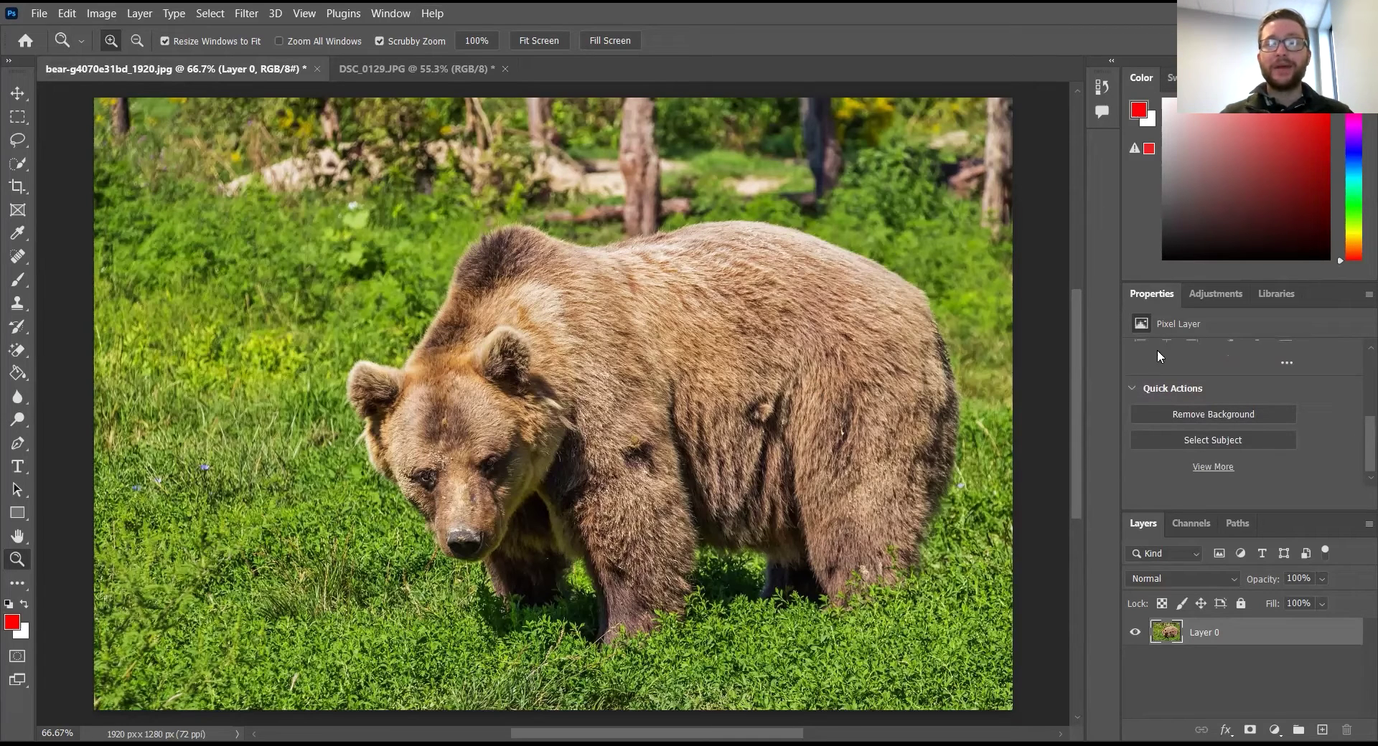
key("alt+h")
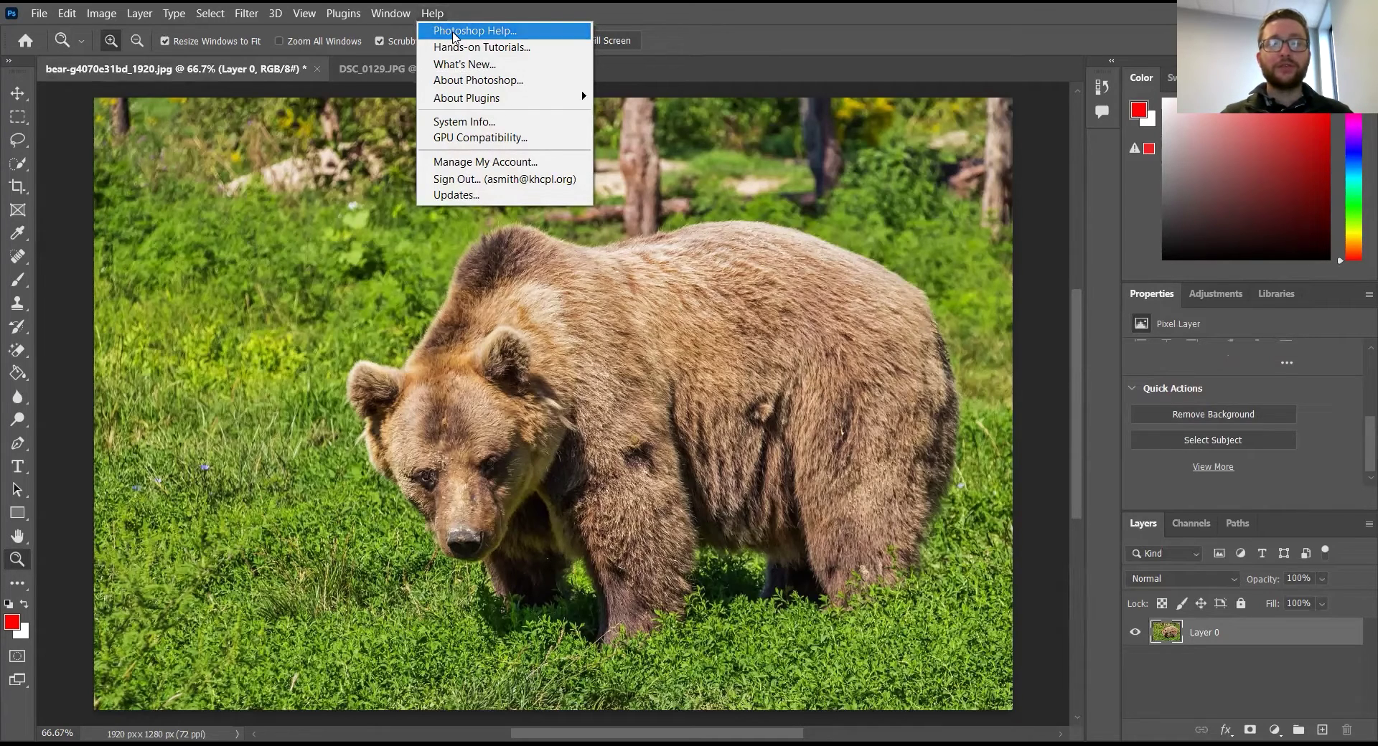
left_click(452, 32)
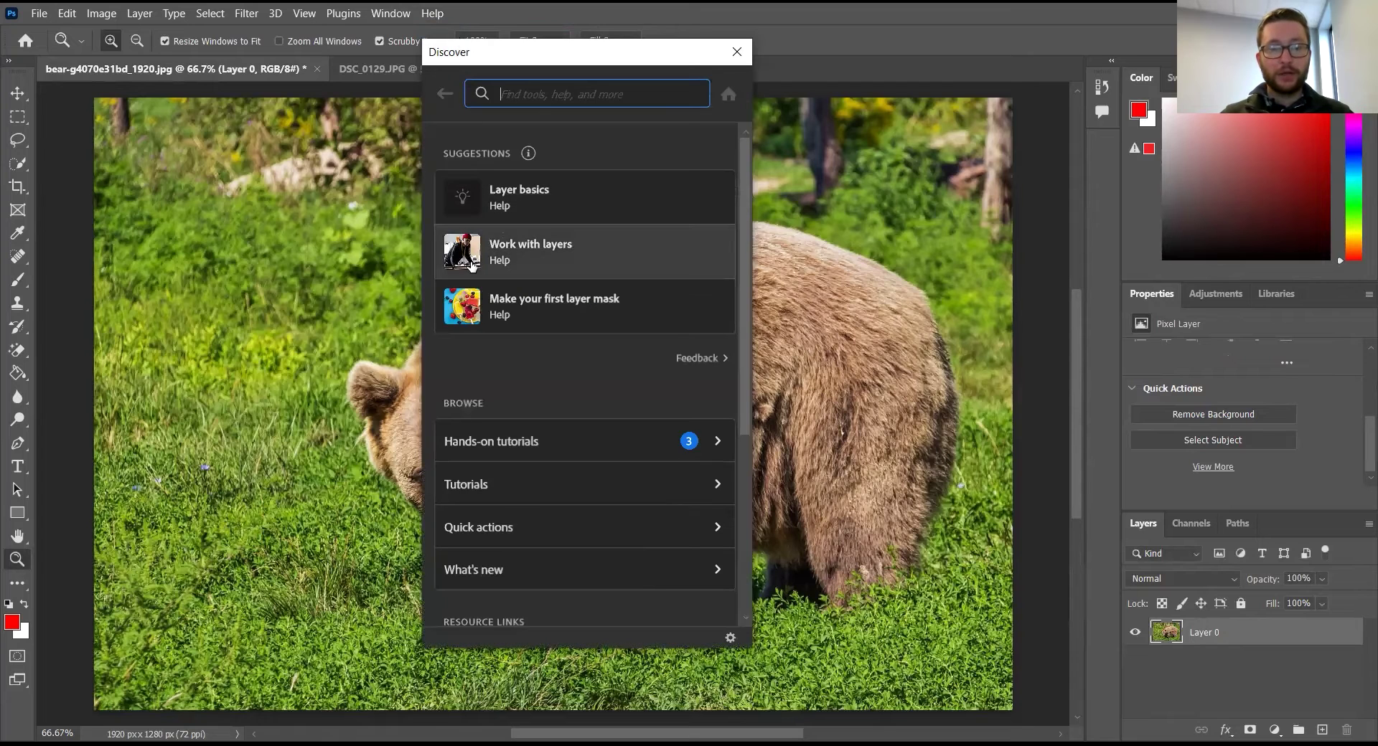
left_click(511, 531)
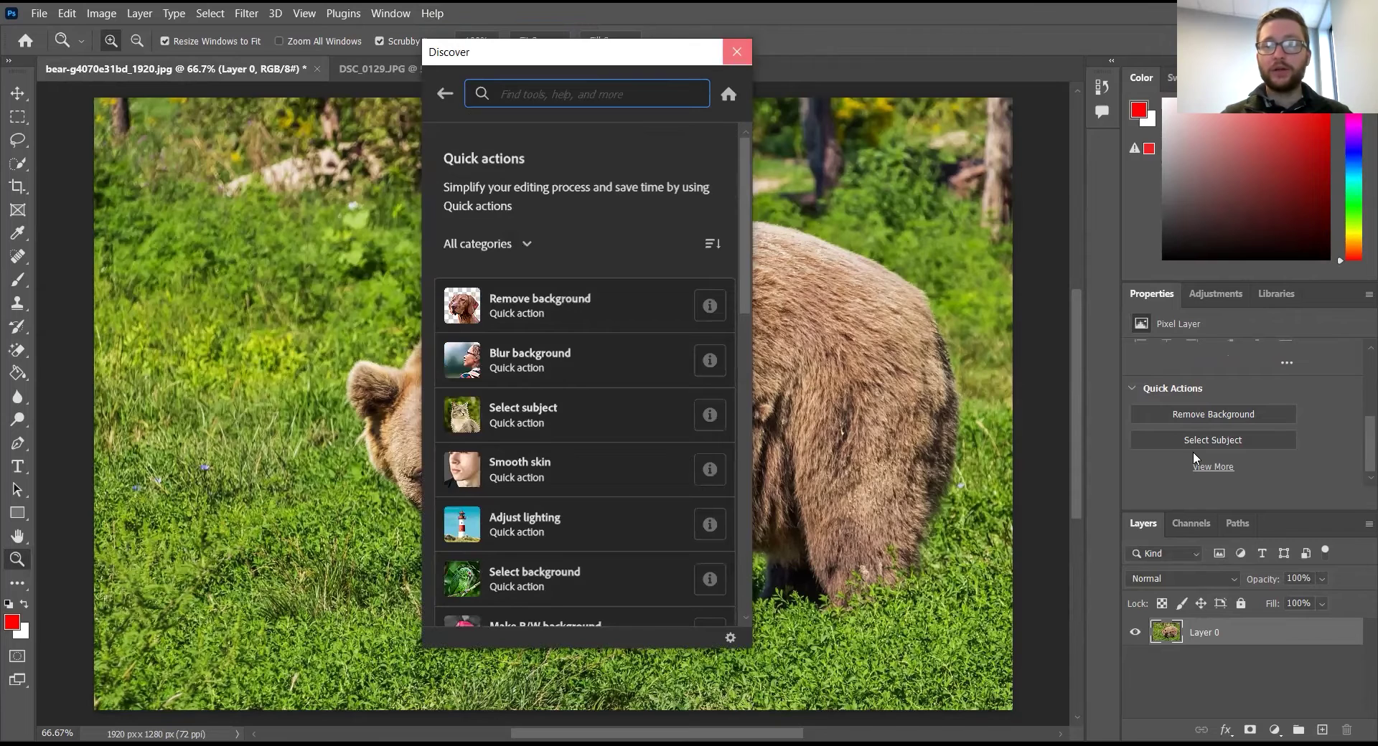
Remove the grass and trees around the bear on Layer 0 with the Remove Background quick action.
left_click(1216, 420)
left_click(1200, 415)
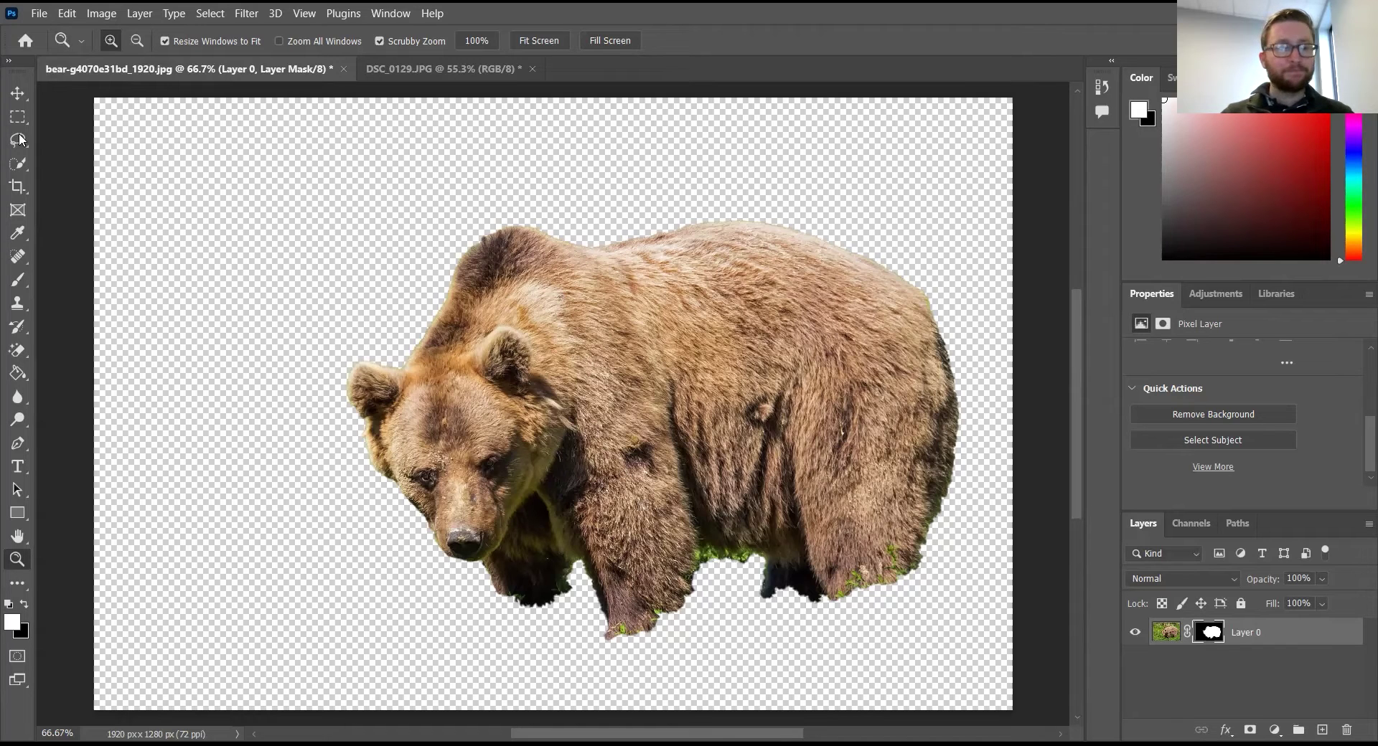
Paint white Brush tool strokes on the layer mask around the bear's head, and undo them.
left_click(18, 94)
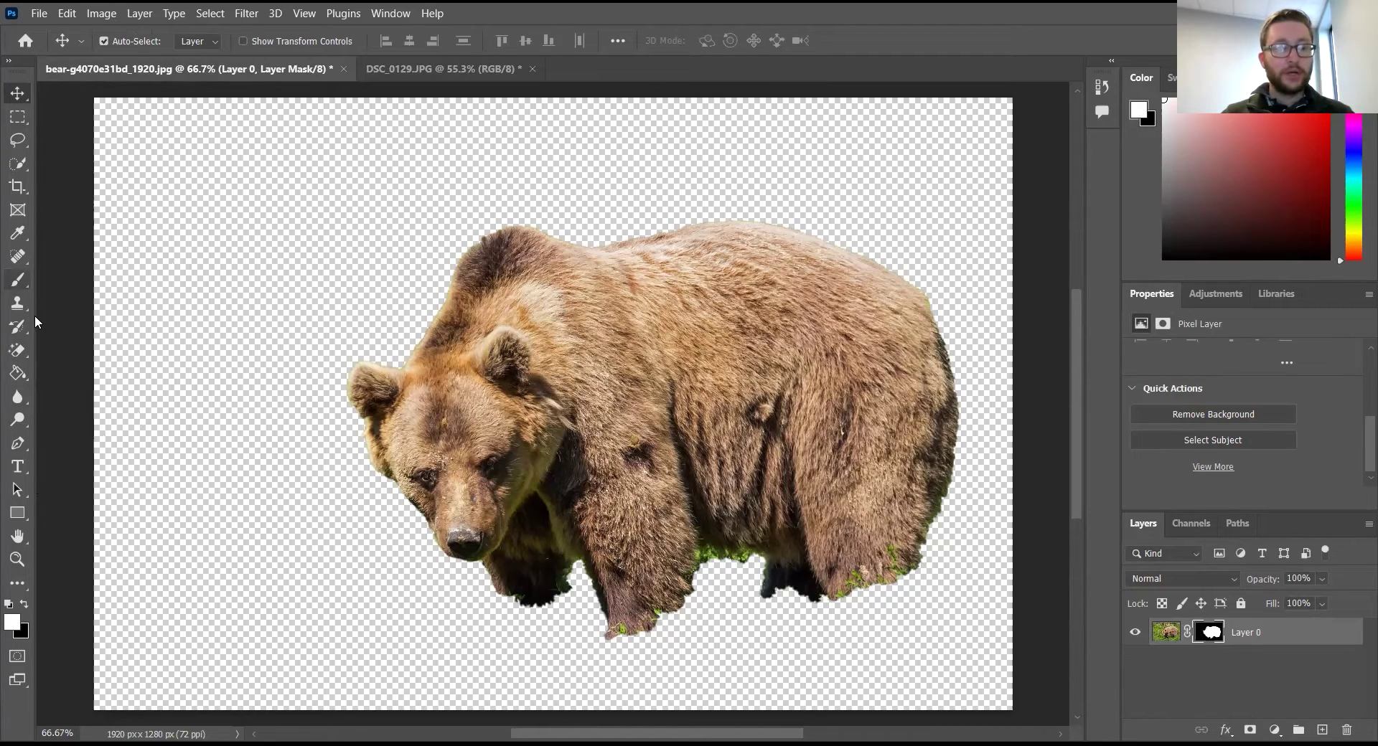
key("shift+b")
right_click(18, 281)
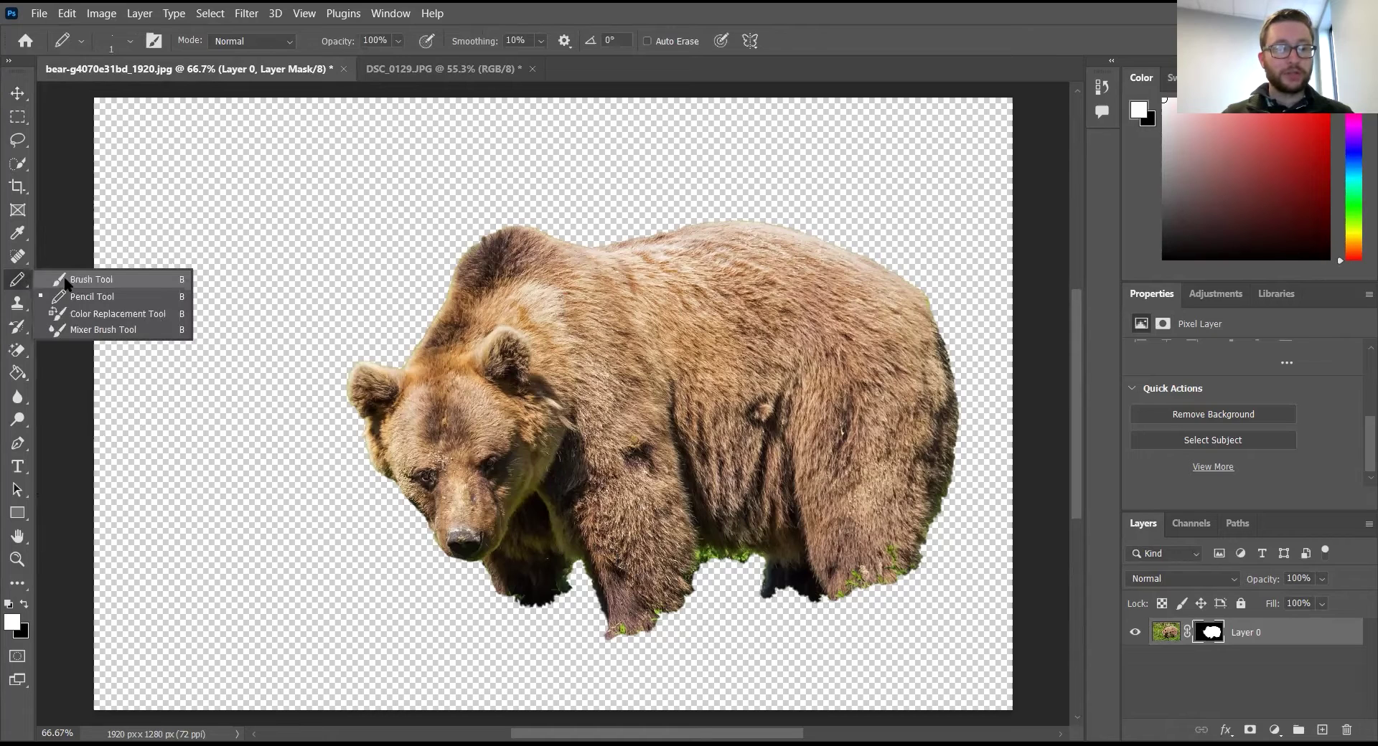
left_click(66, 282)
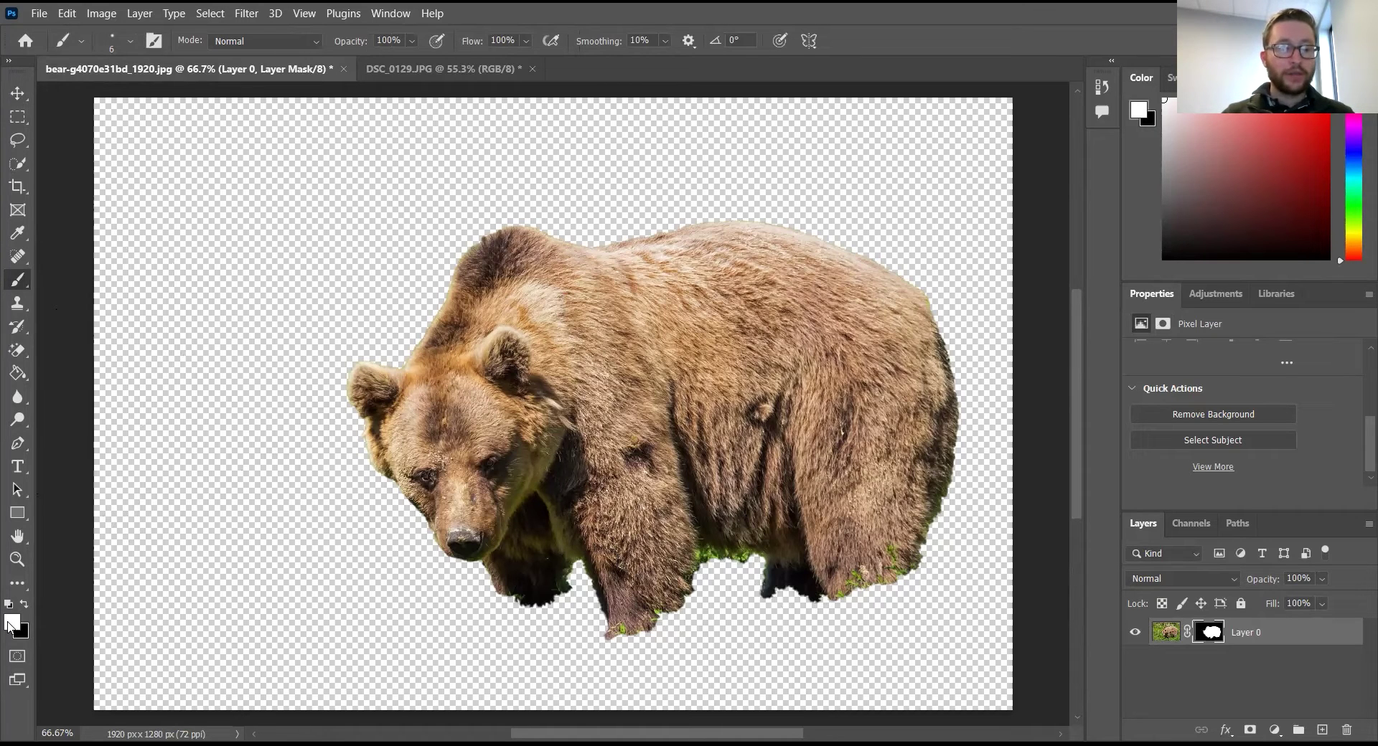
left_click_drag(429, 285, 341, 281)
mouse_move(374, 468)
left_mouse_down()
mouse_move(217, 292)
mouse_move(303, 188)
left_mouse_up()
mouse_move(225, 286)
left_mouse_down()
mouse_move(403, 287)
mouse_move(362, 232)
mouse_move(234, 341)
mouse_move(354, 348)
mouse_move(544, 273)
mouse_move(442, 250)
mouse_move(228, 296)
mouse_move(542, 316)
mouse_move(682, 208)
mouse_move(373, 348)
left_mouse_up()
key("ctrl+z")
key("ctrl+z")
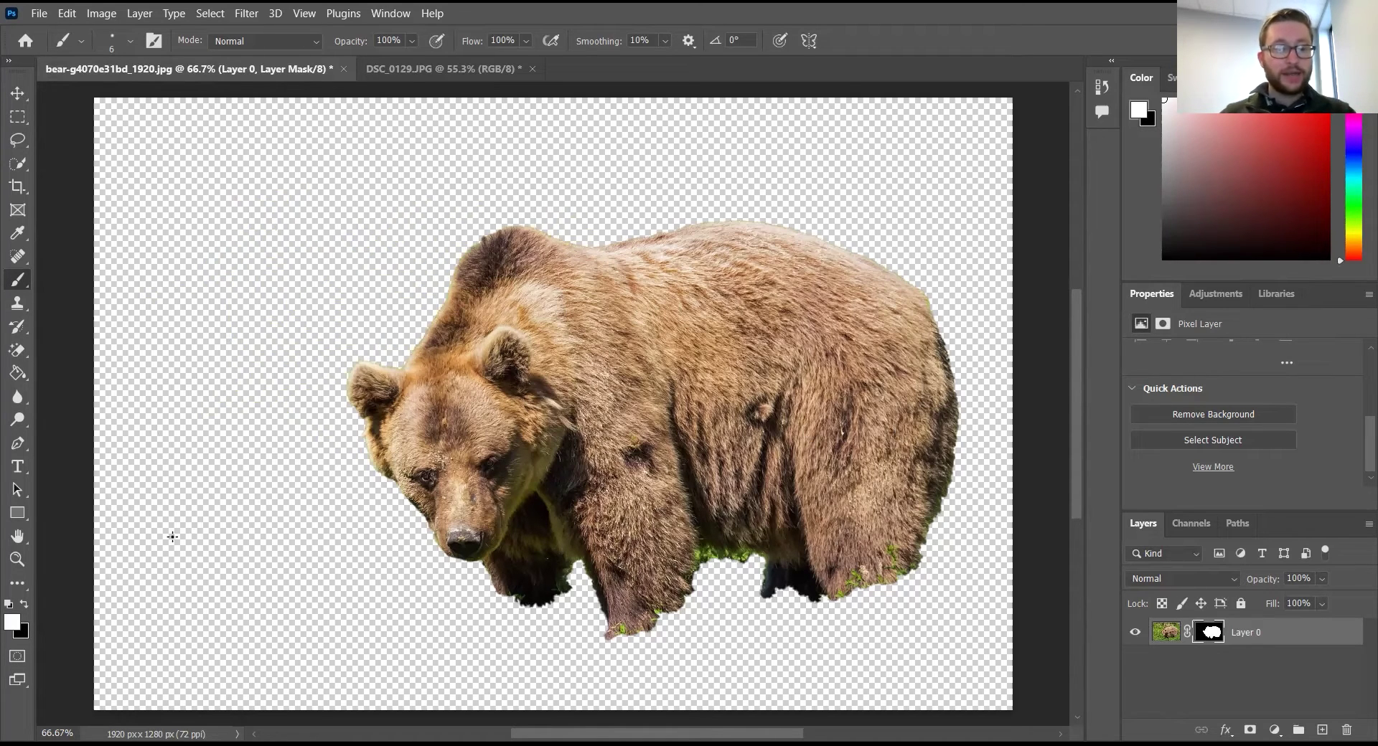
Swap the foreground color to black, paint strokes across the bear's body on the layer mask, and undo them.
left_click(25, 605)
left_click_drag(449, 300, 766, 596)
left_click_drag(855, 574, 448, 301)
left_click_drag(416, 349, 759, 350)
mouse_move(790, 446)
left_mouse_down()
mouse_move(491, 459)
mouse_move(401, 480)
left_mouse_up()
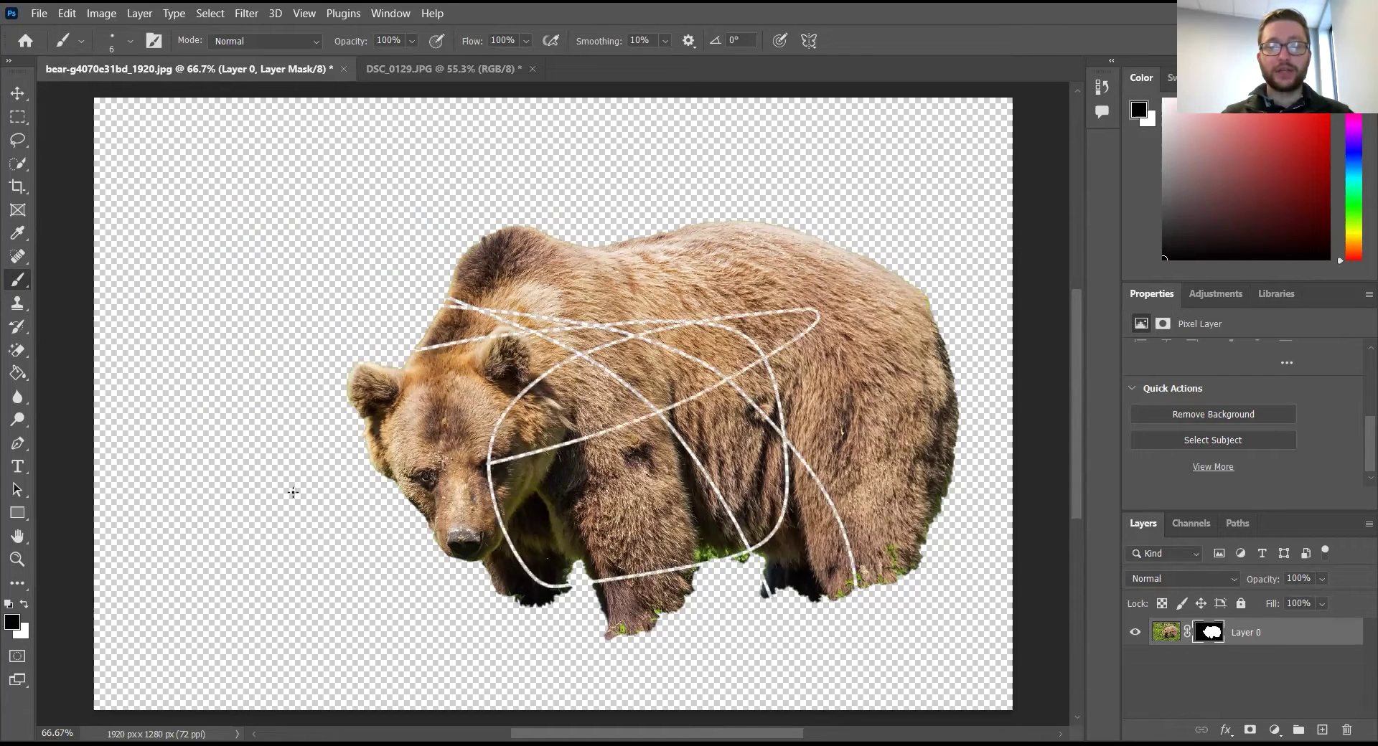
key("ctrl+z")
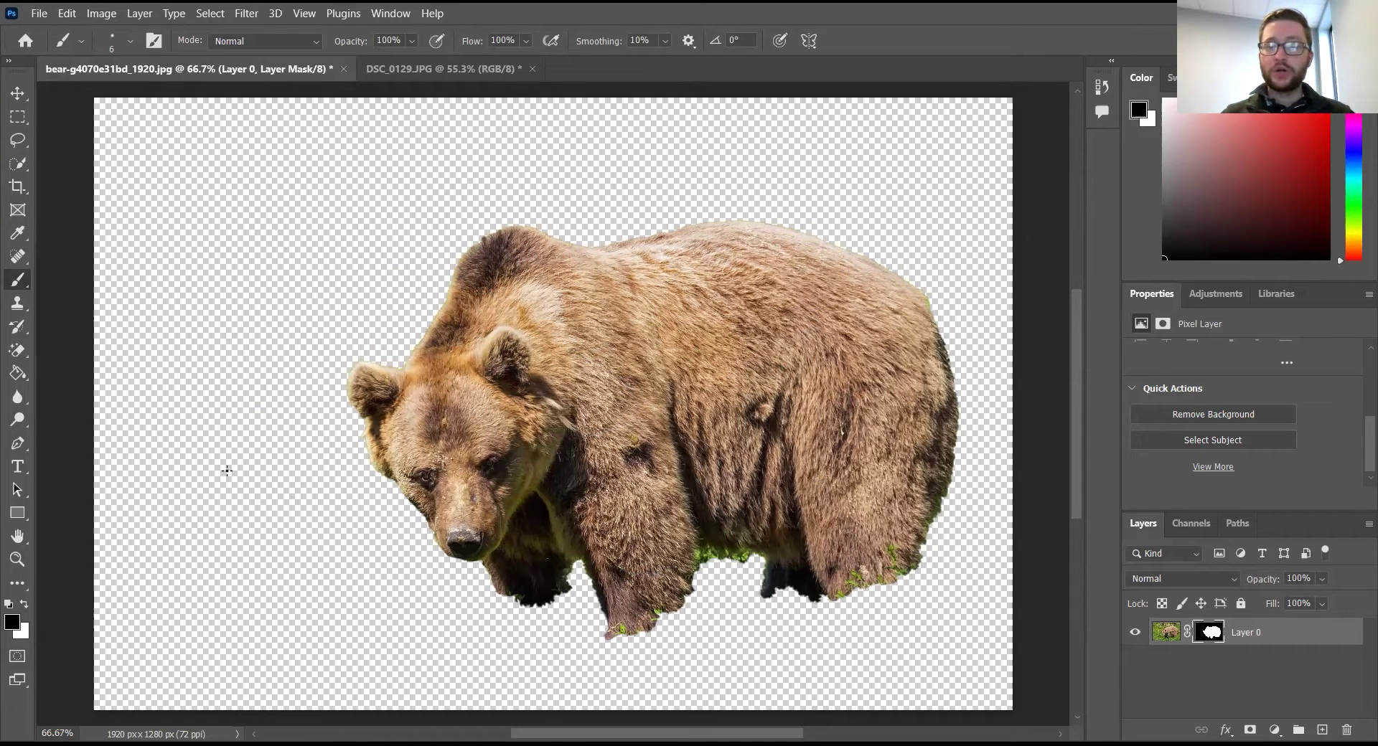
Apply the layer mask on Layer 0 so the bear's cutout becomes permanent.
right_click(1208, 635)
left_click(1204, 665)
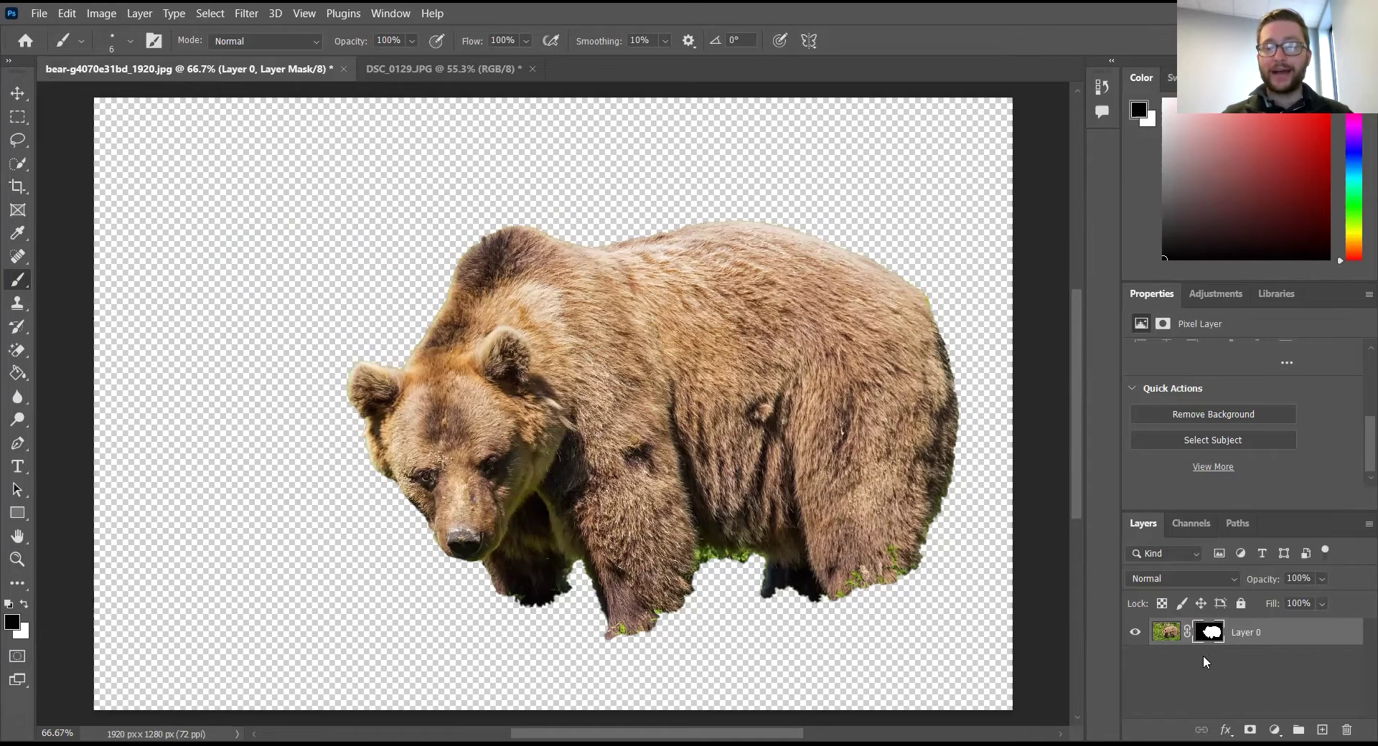
right_click(1205, 635)
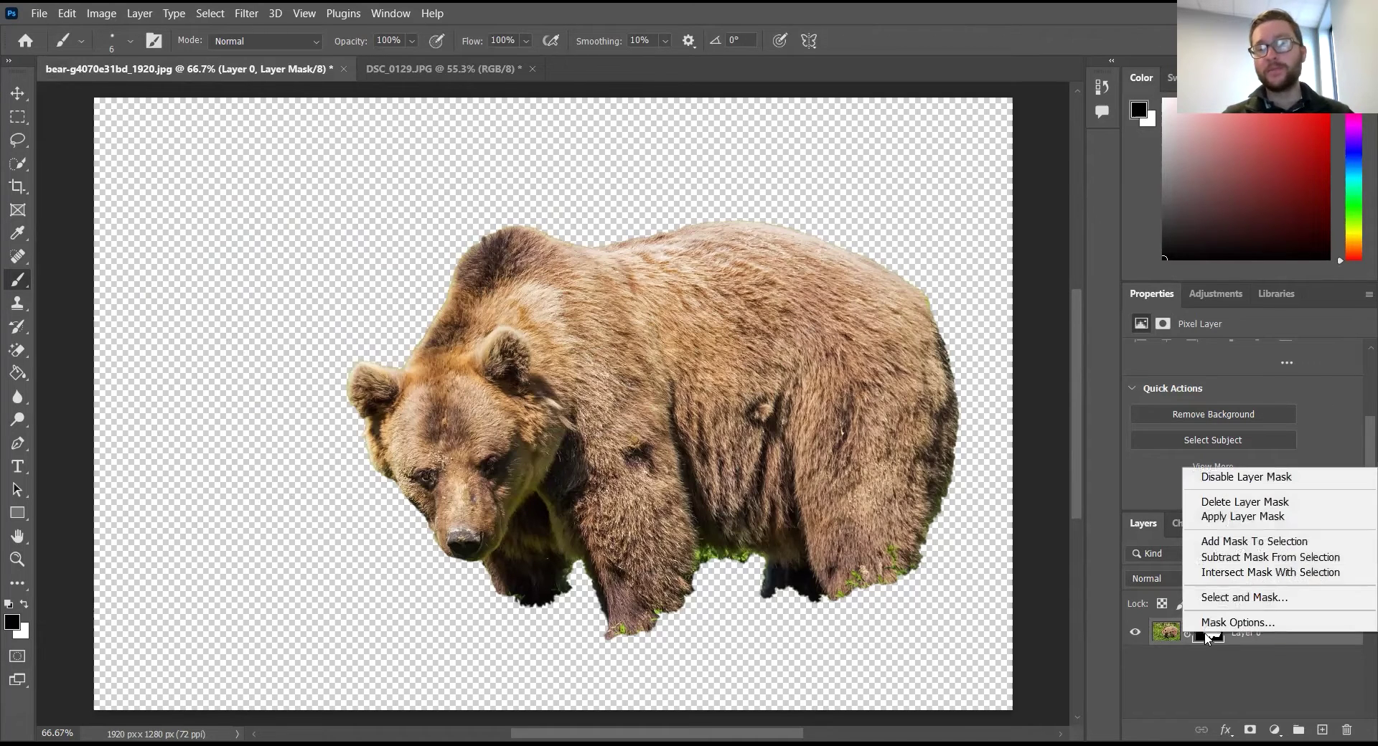
left_click(1236, 522)
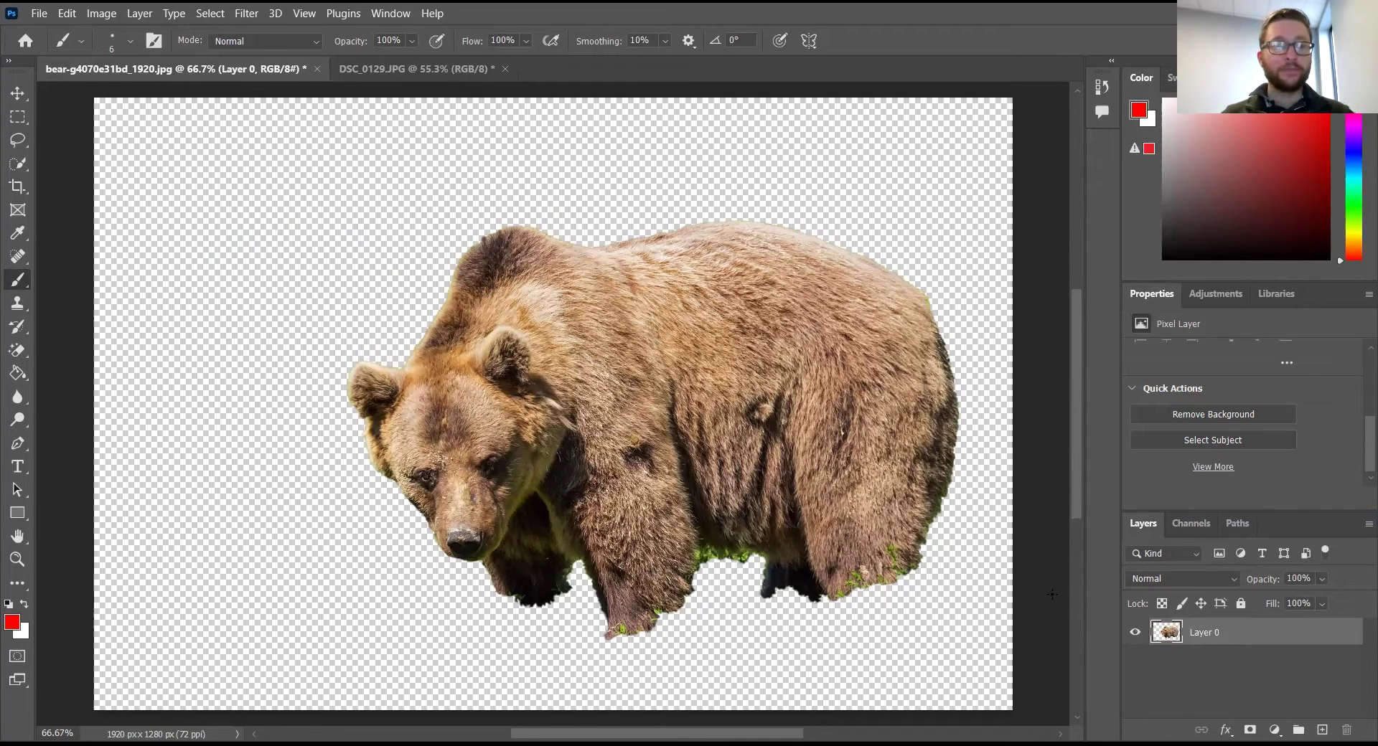
Flip the bear image's canvas horizontally.
left_click(105, 15)
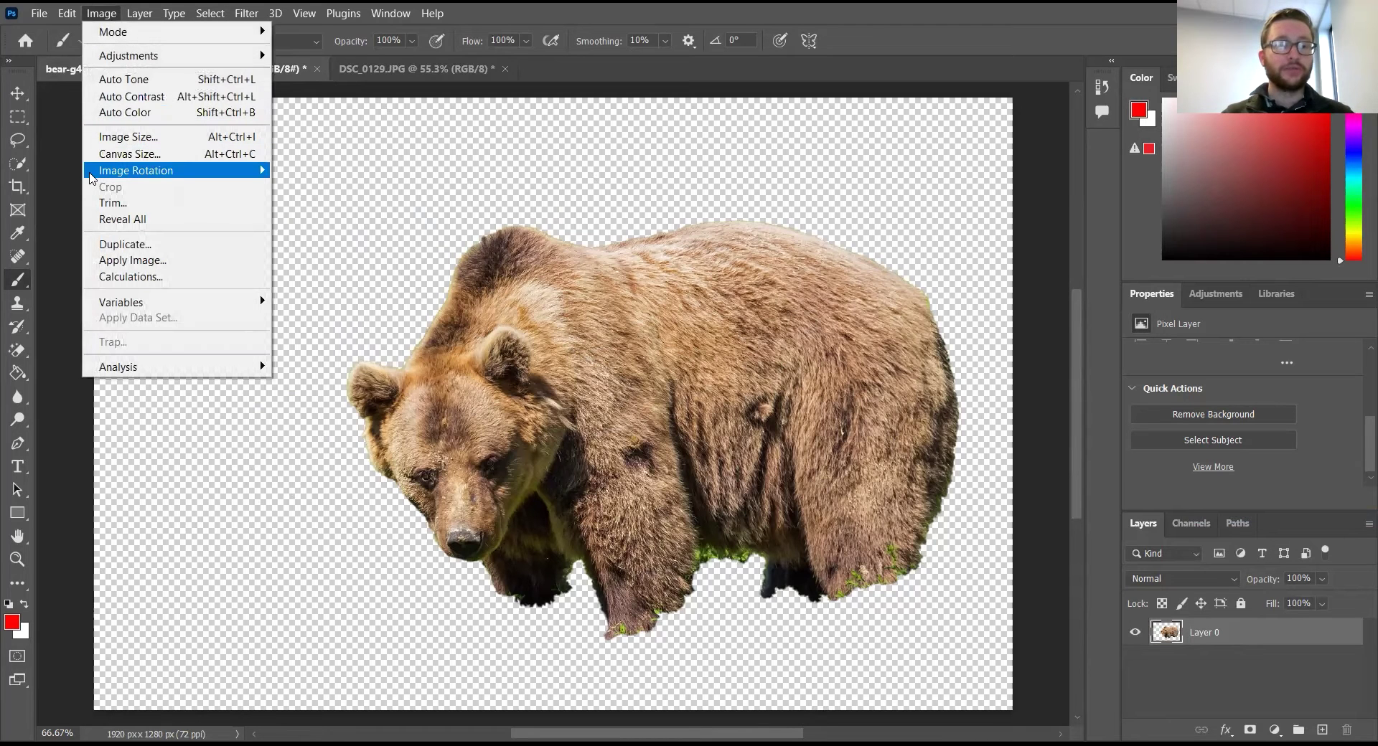
mouse_move(92, 179)
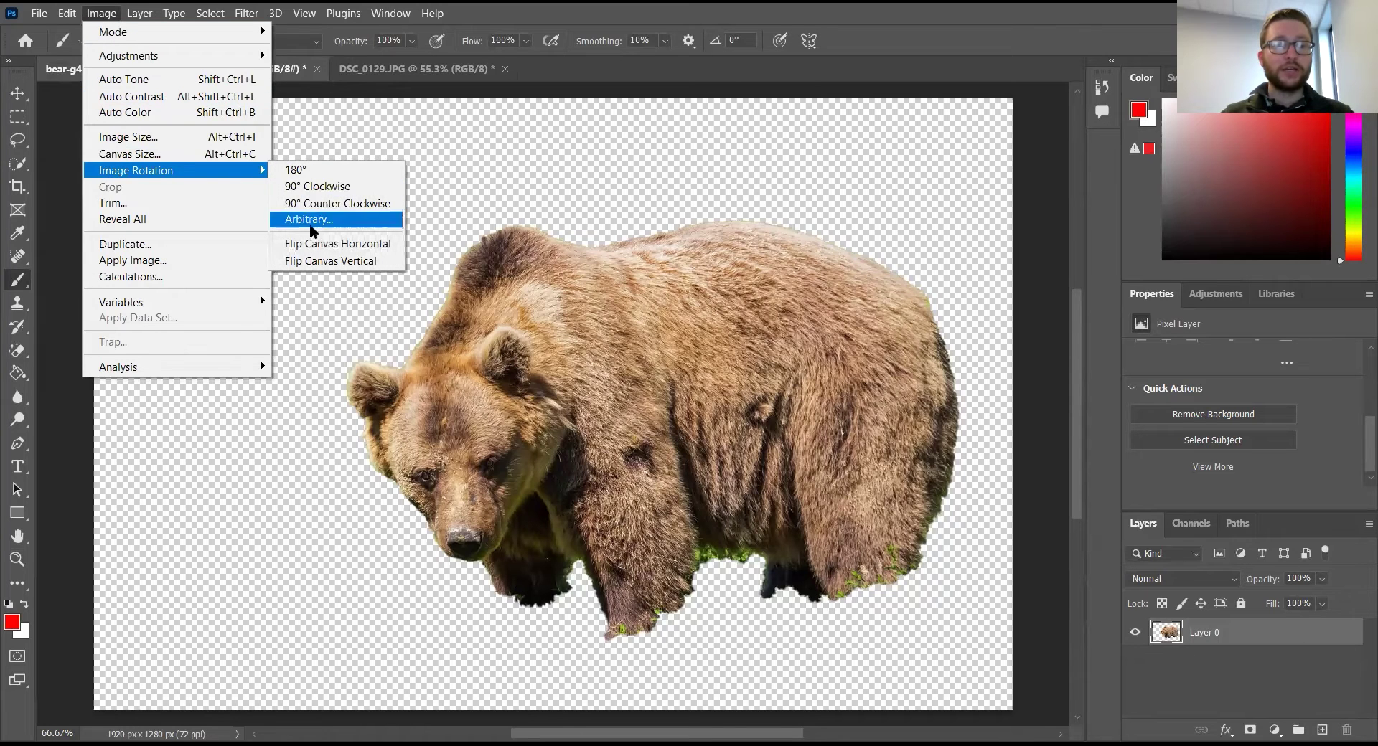
left_click(307, 247)
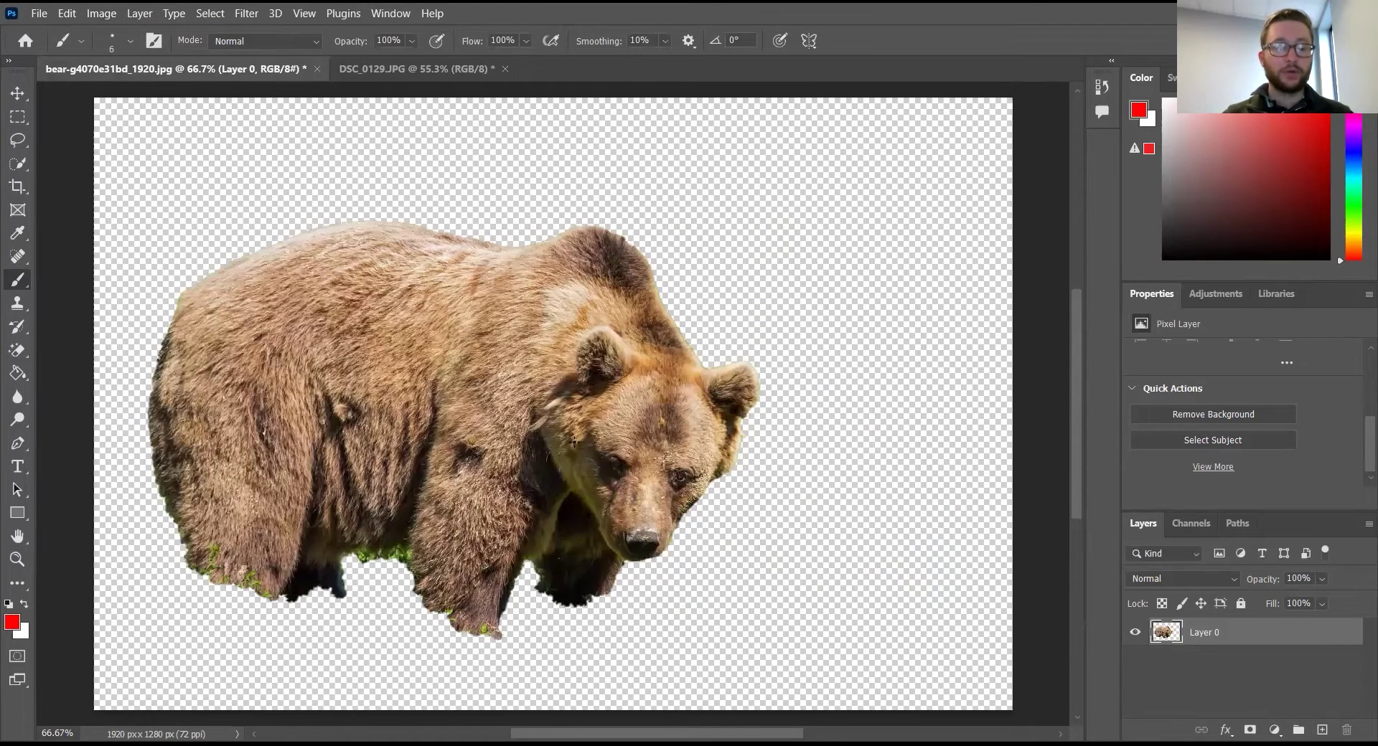
Copy the entire bear cutout and paste it as a new layer into the library room photo DSC_0129.JPG.
key("ctrl+a")
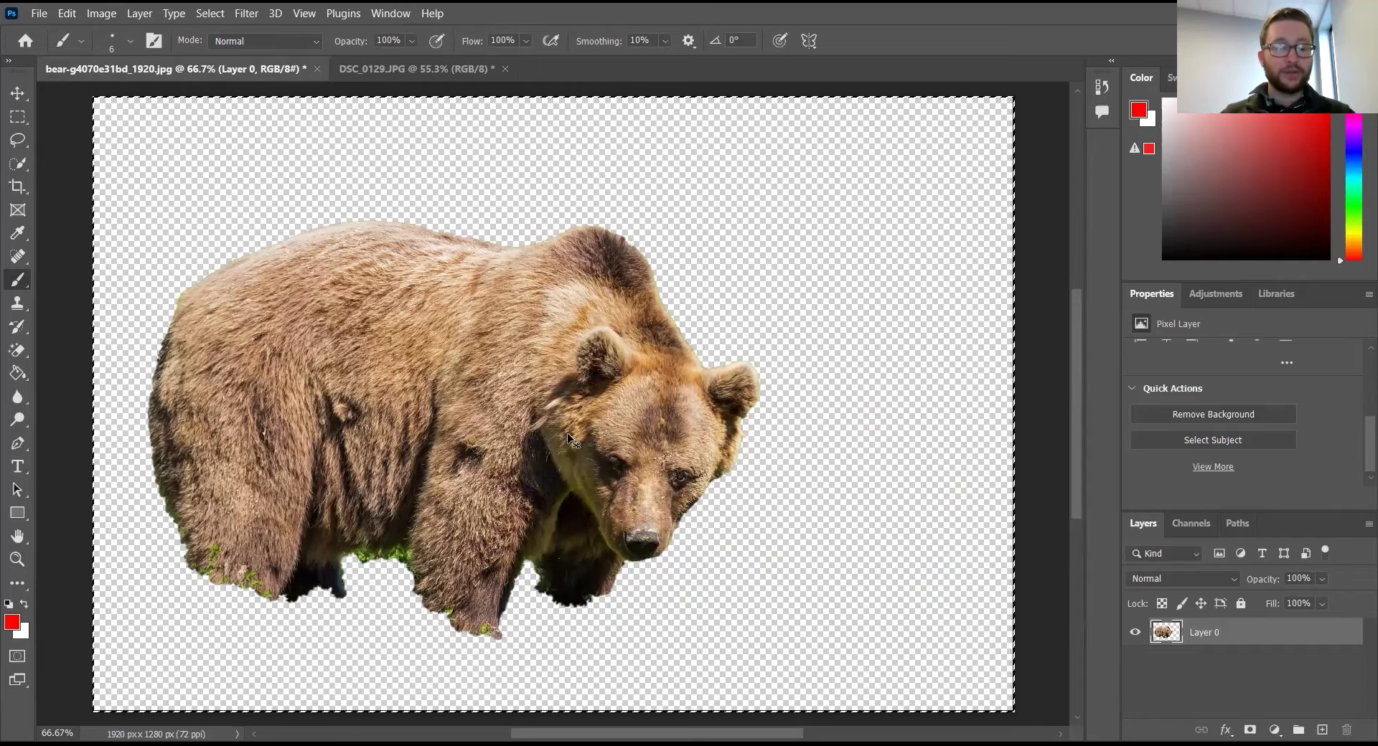
left_click(417, 68)
key("ctrl+v")
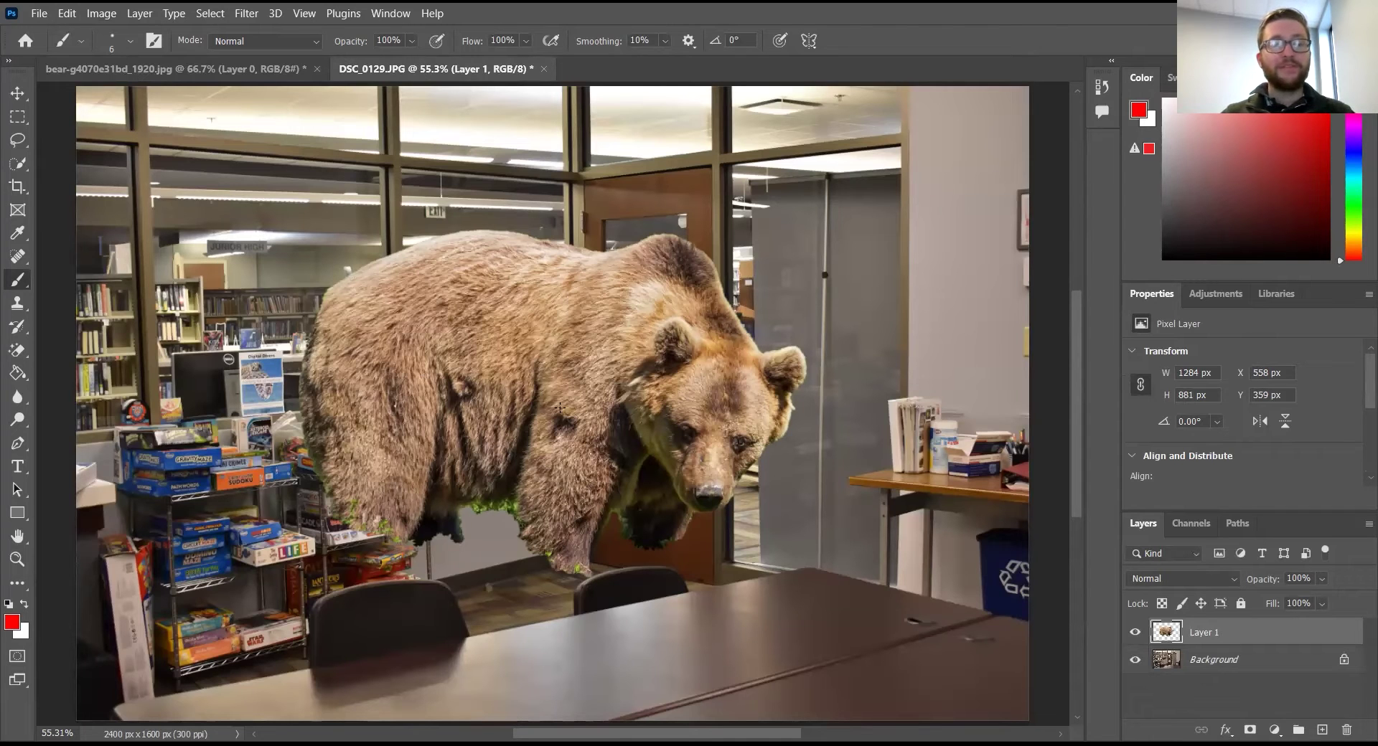
Try the bear at several positions in the room with the Move tool, ending behind the table at about X 673 px, Y 483 px.
left_click(17, 92)
mouse_move(465, 337)
left_mouse_down()
mouse_move(290, 556)
mouse_move(267, 497)
left_mouse_up()
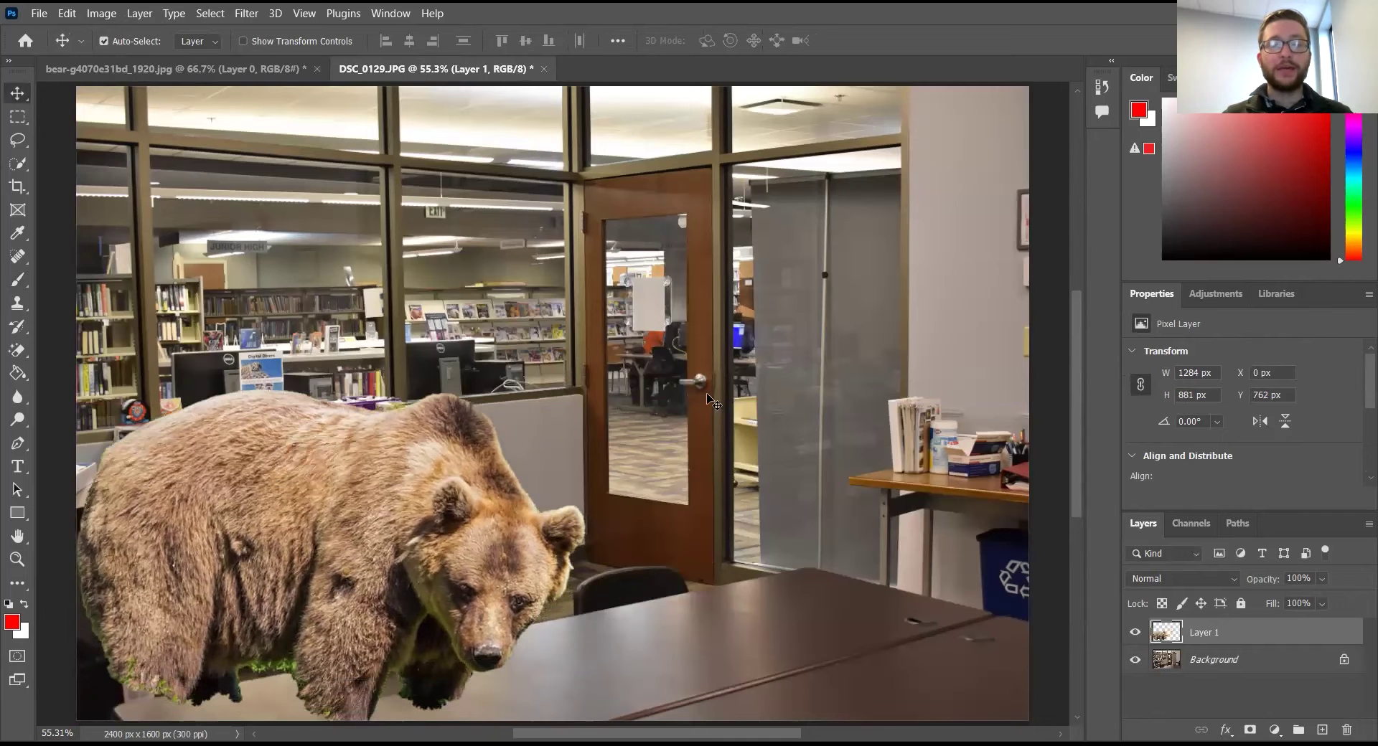
left_click_drag(273, 527, 527, 618)
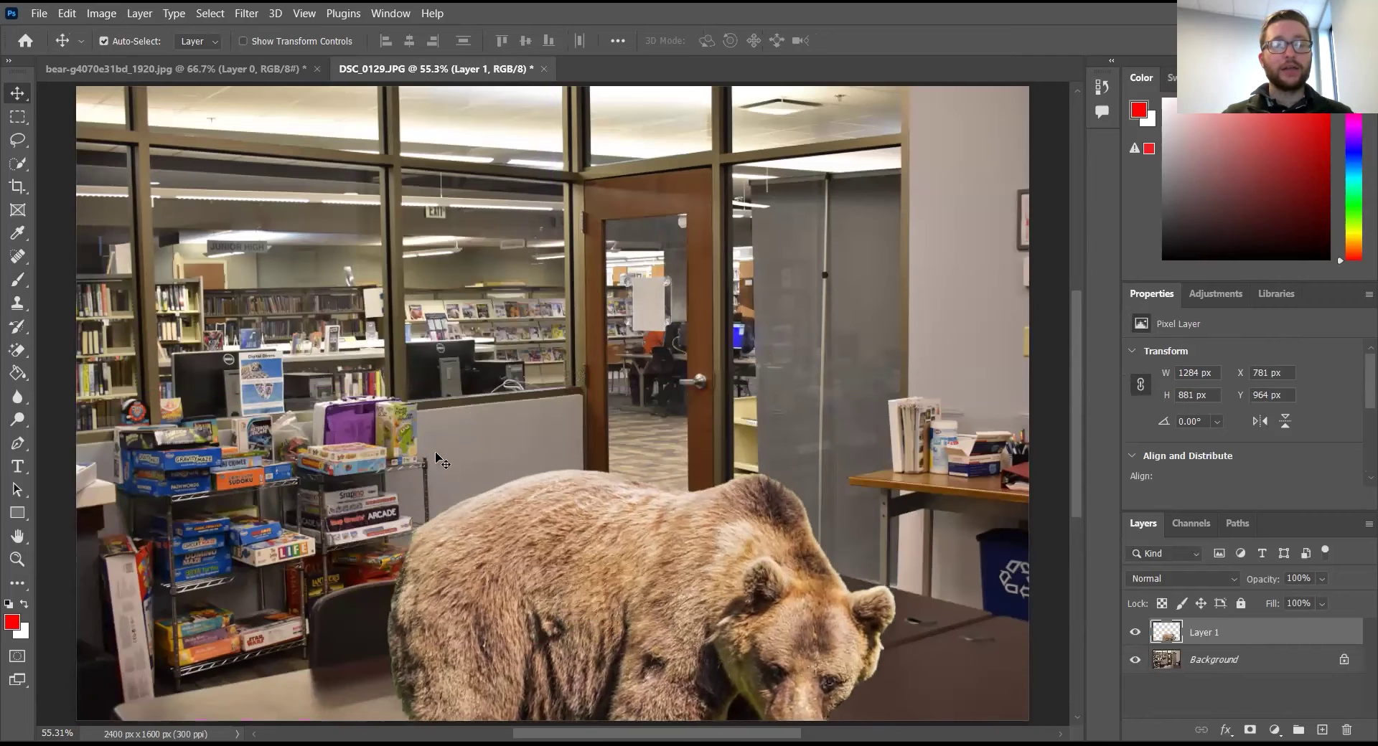
left_click_drag(614, 622, 569, 430)
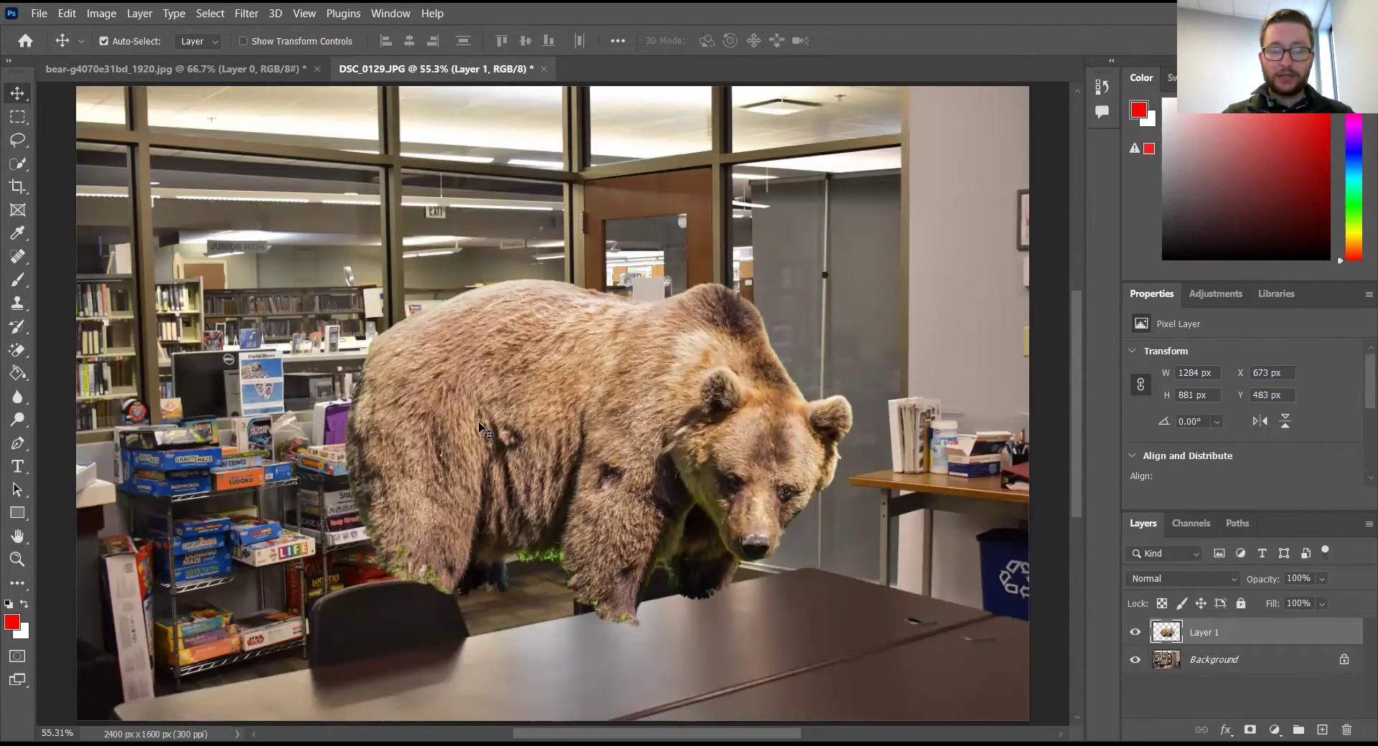
Hide the bear on Layer 1 and convert the locked Background into a regular layer named Layer 0.
left_click(1134, 633)
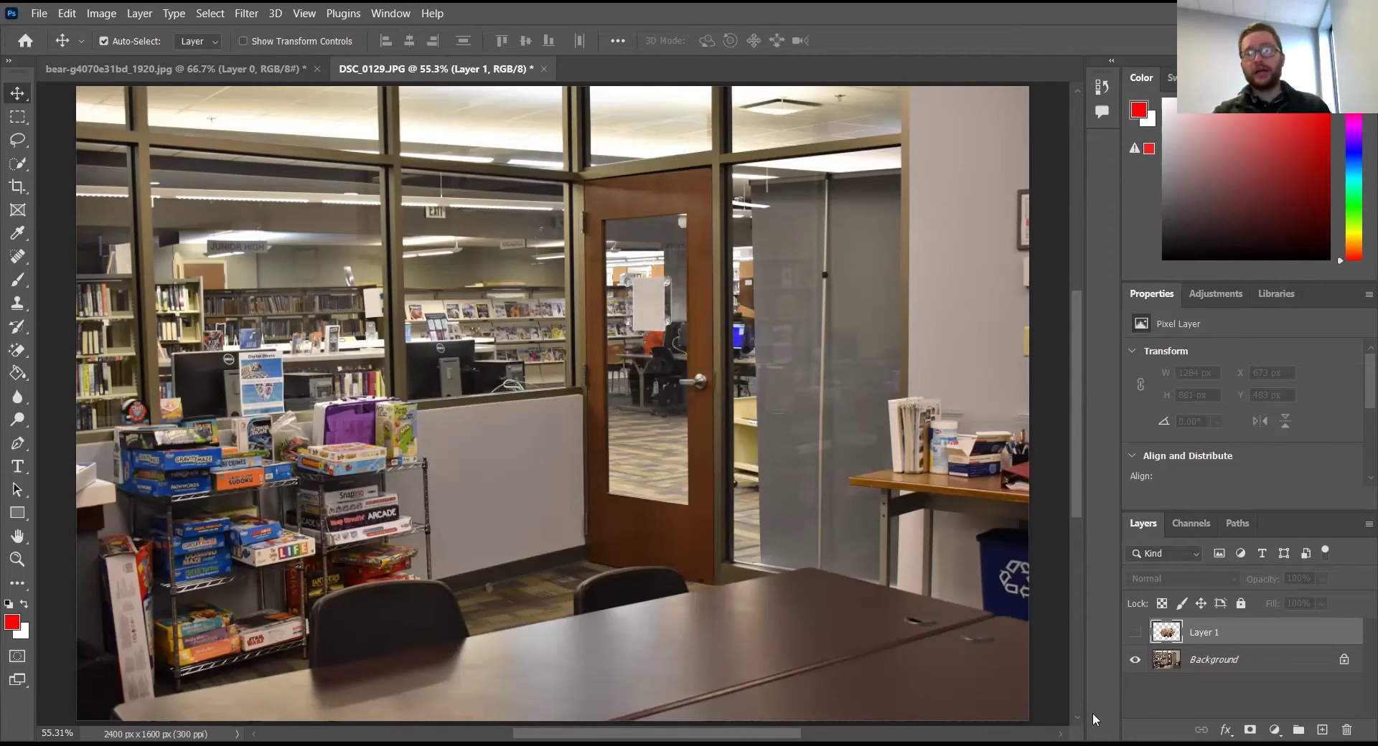
left_click(1134, 633)
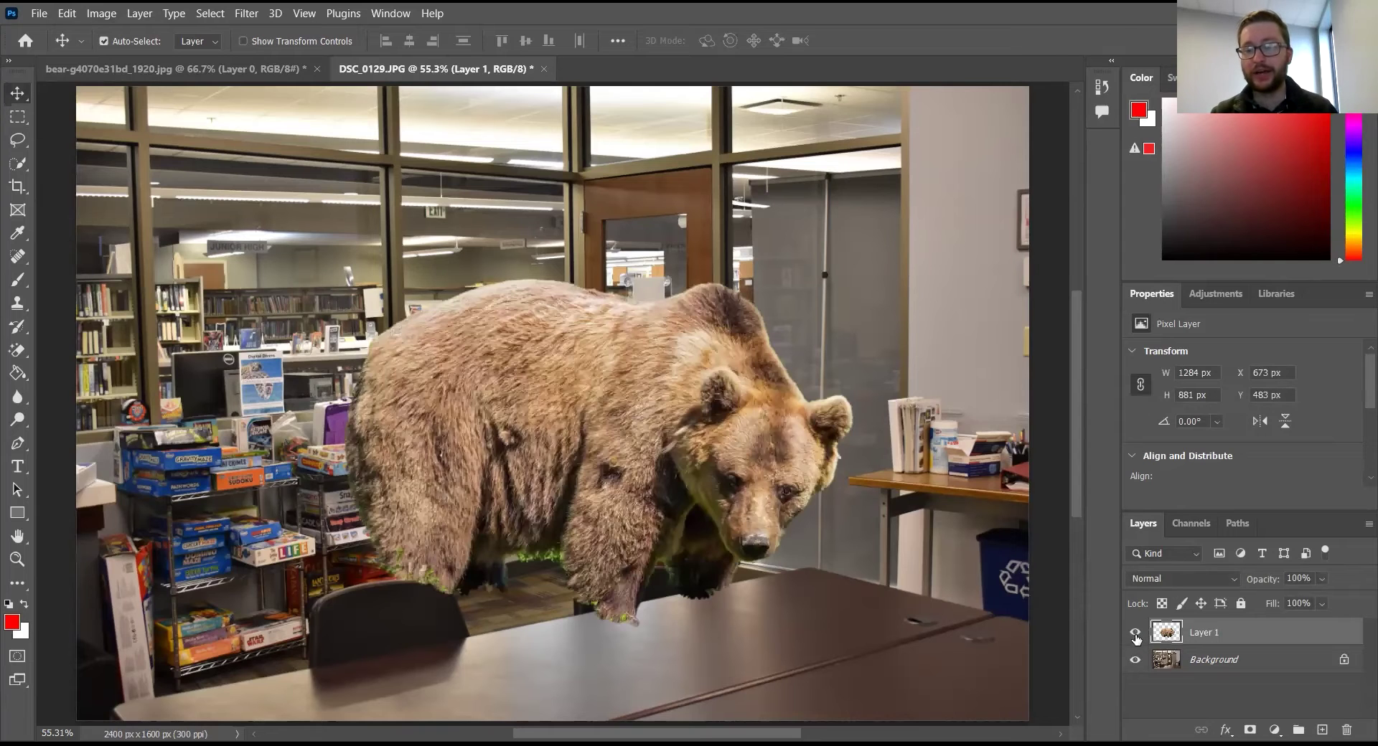
left_click(1134, 633)
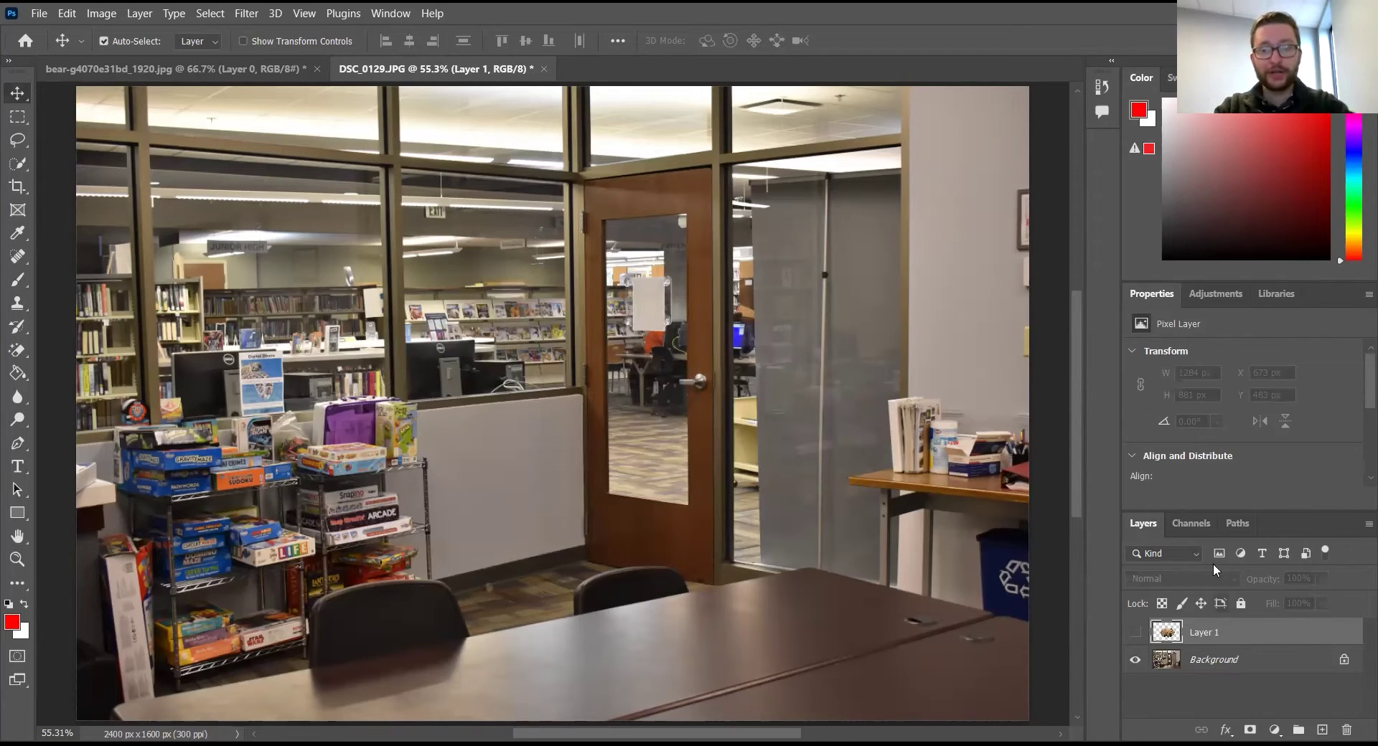
double_click(1238, 667)
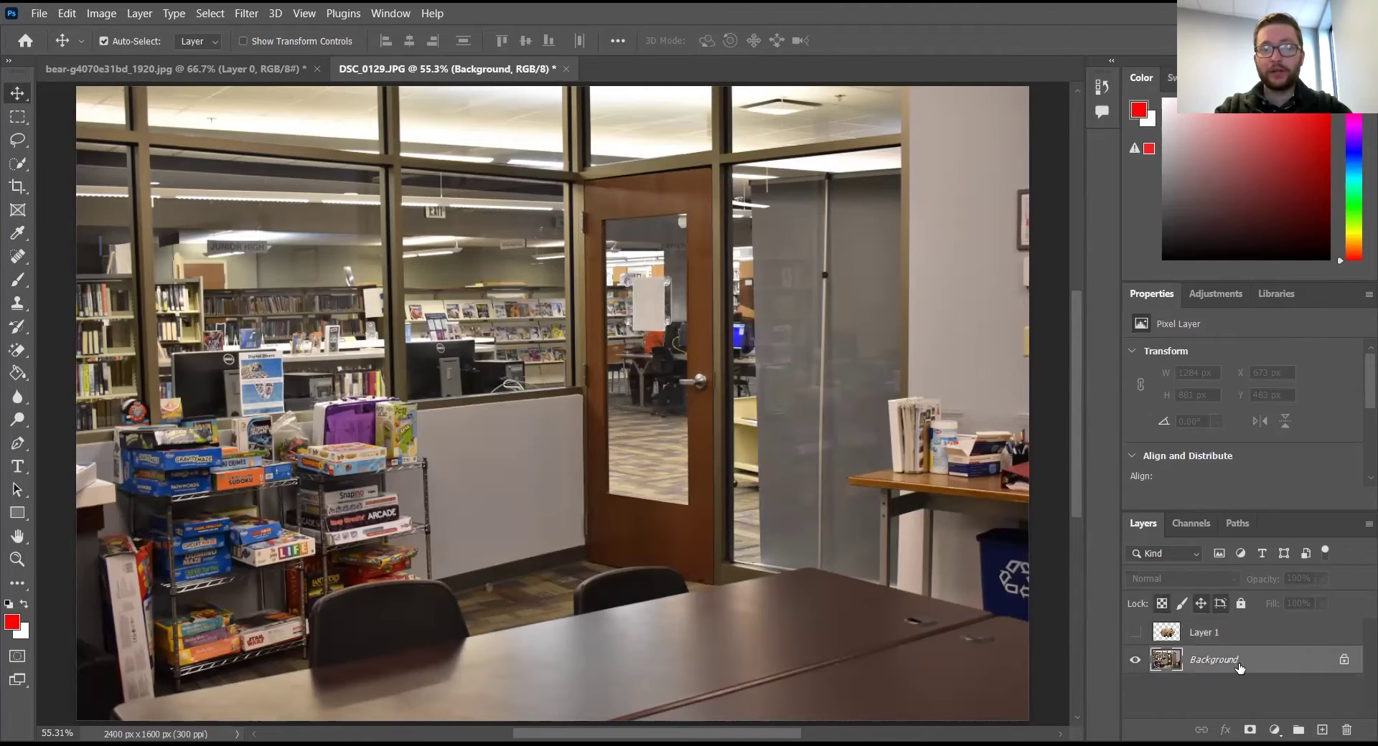
left_click(834, 221)
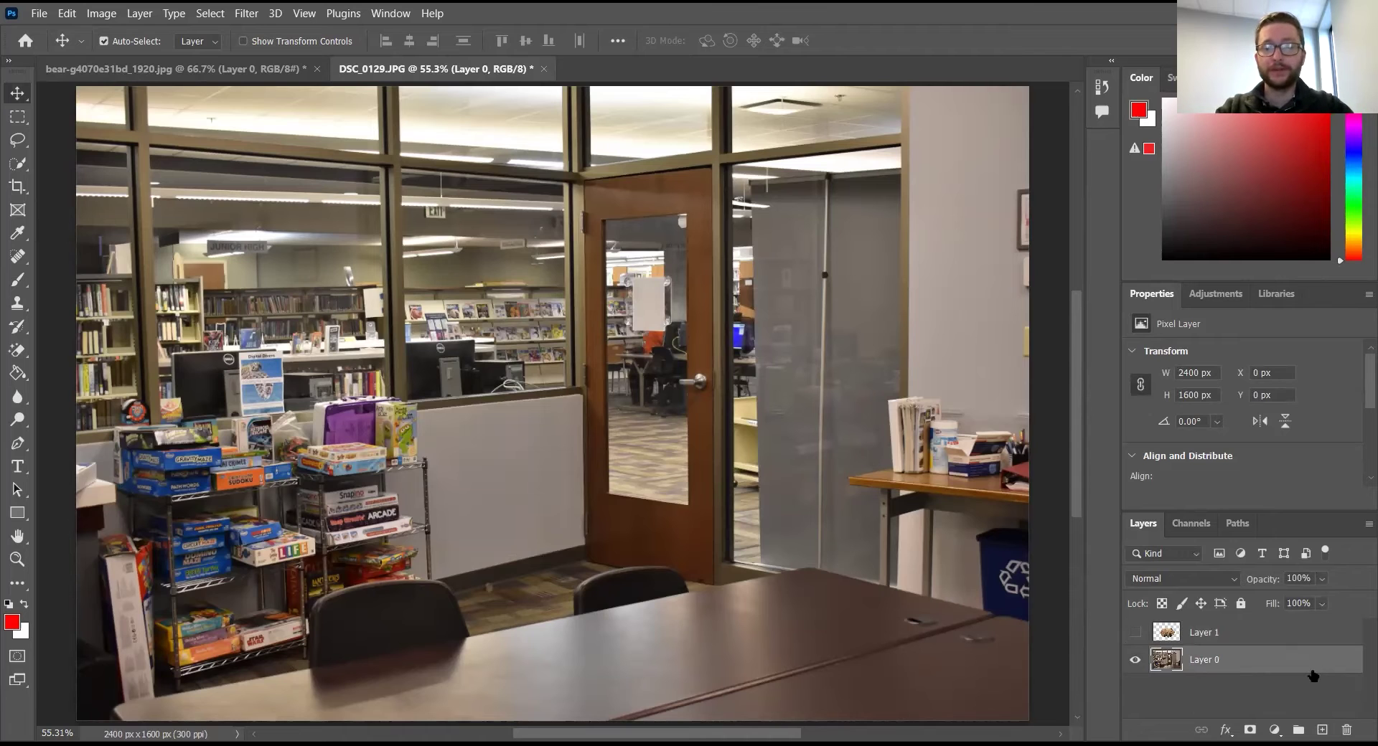
Duplicate Layer 0 with the room photo and hide the original layer.
right_click(1259, 665)
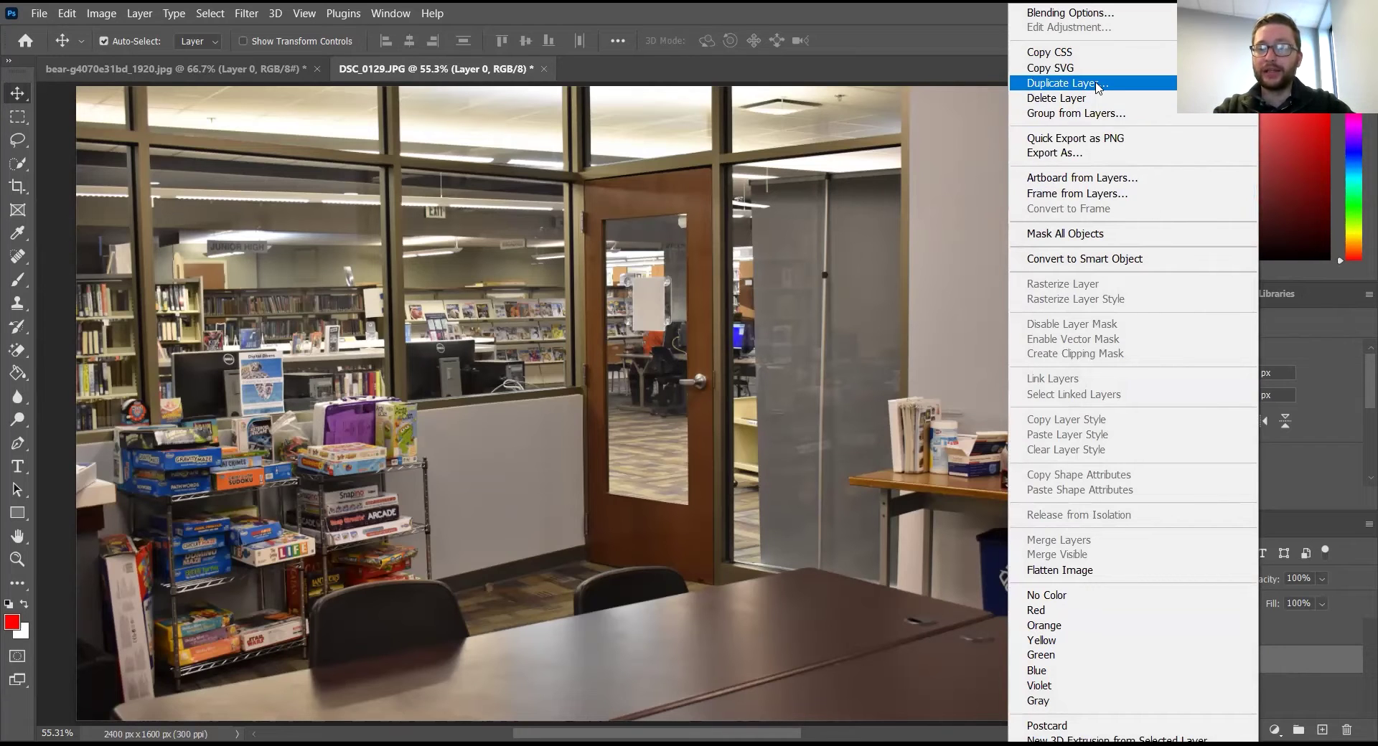
left_click(1066, 84)
left_click(832, 203)
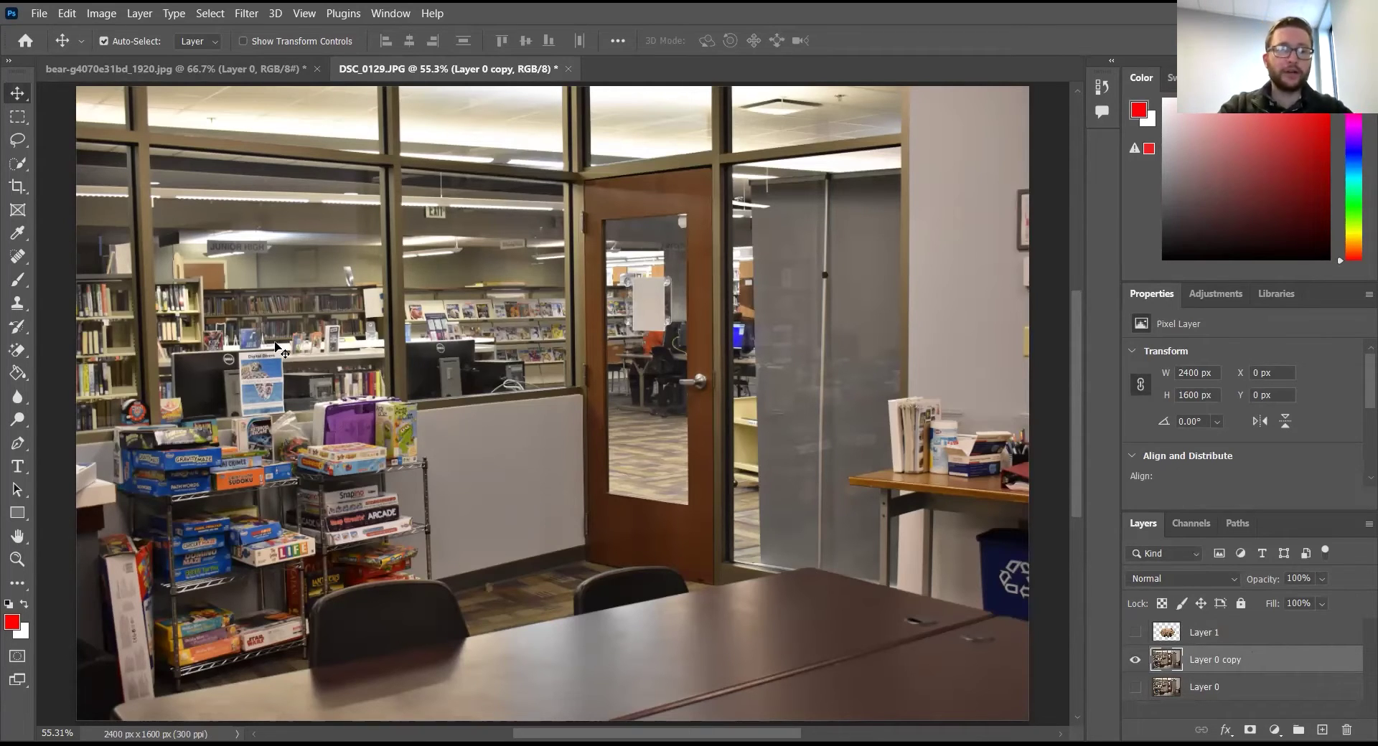
Select the door's glass pane on Layer 0 copy with the Quick Selection tool, cut it out and paste it onto its own layer.
left_click(18, 165)
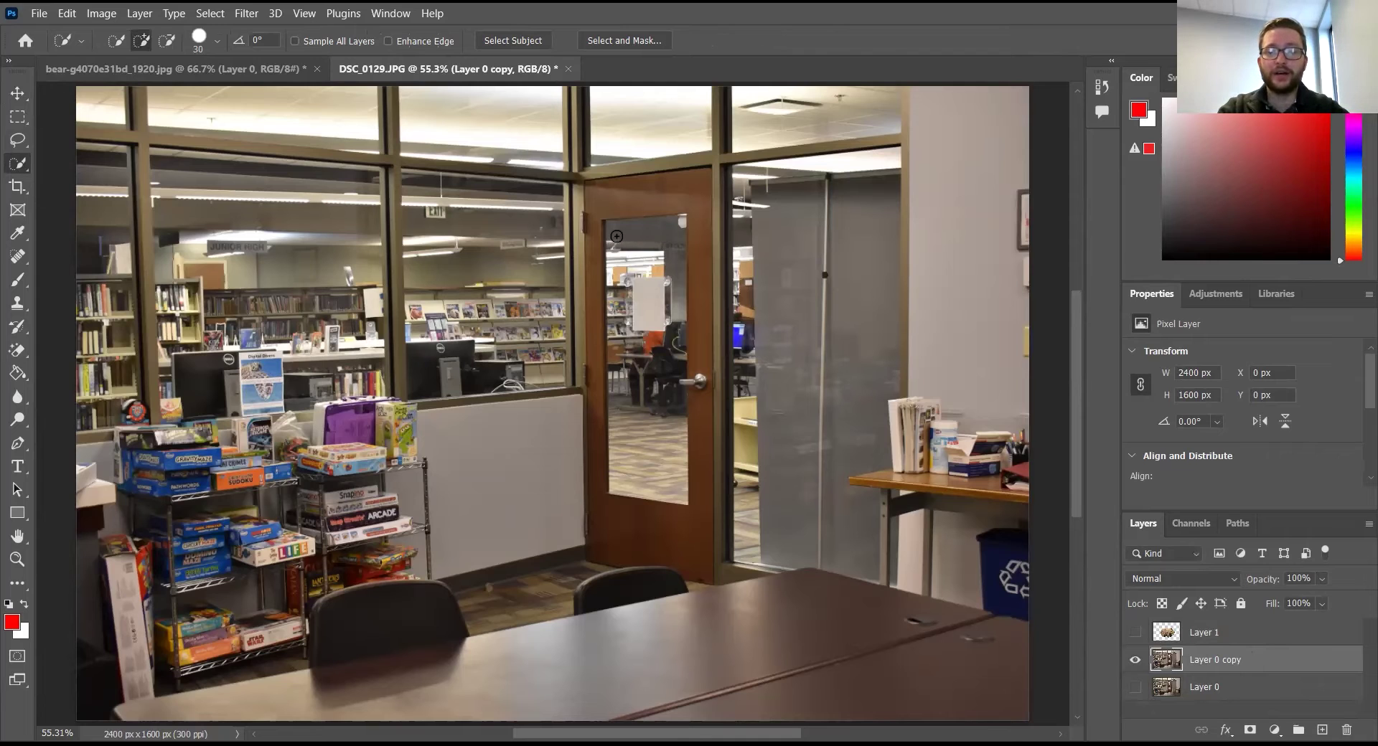
mouse_move(643, 310)
left_mouse_down()
mouse_move(636, 420)
mouse_move(626, 321)
mouse_move(643, 431)
mouse_move(673, 348)
left_mouse_up()
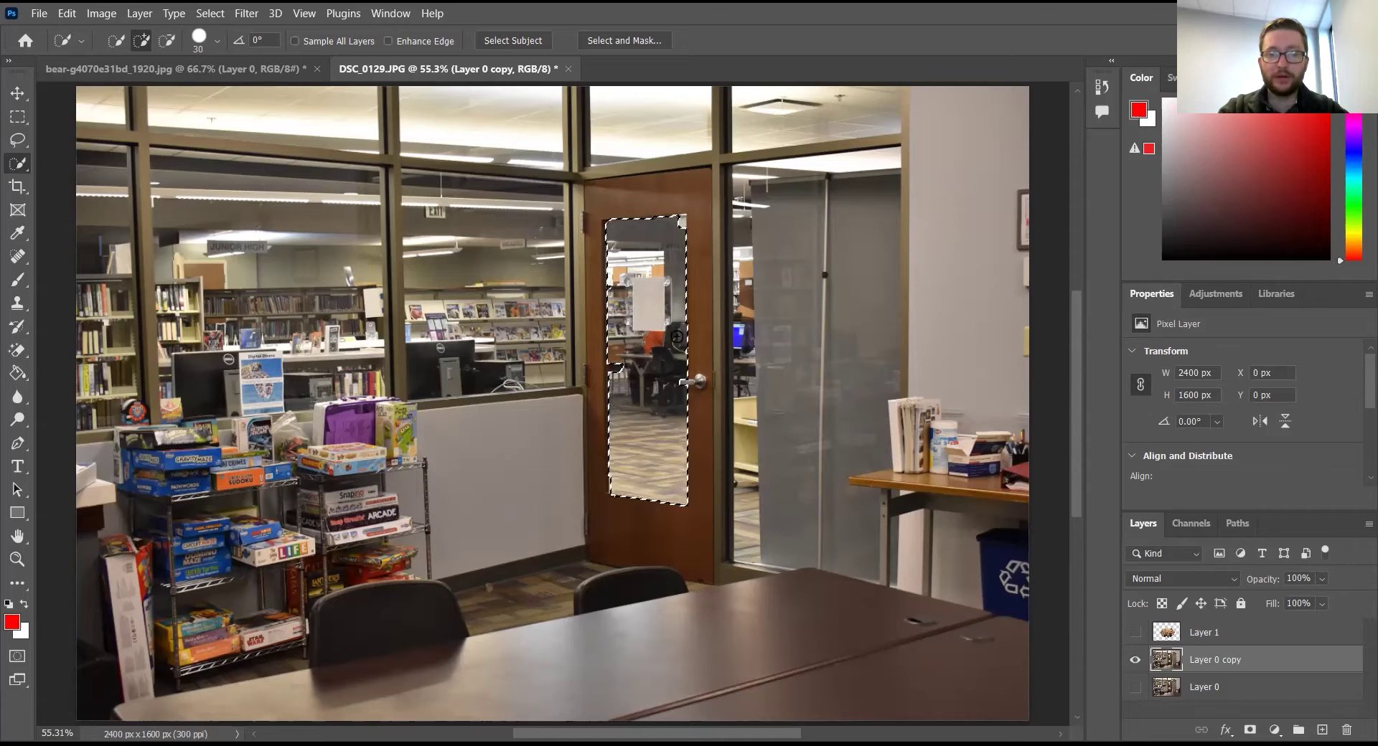
left_click_drag(625, 414, 641, 298)
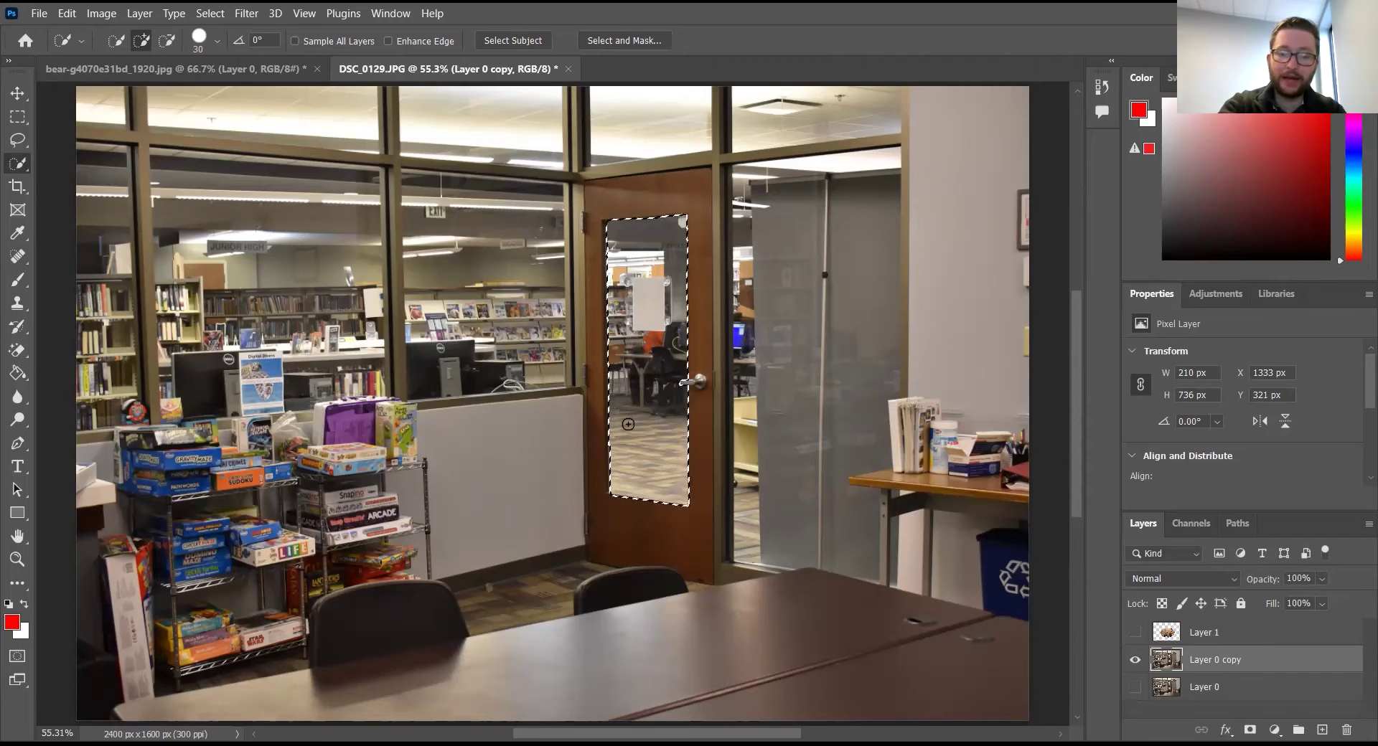
key("Delete")
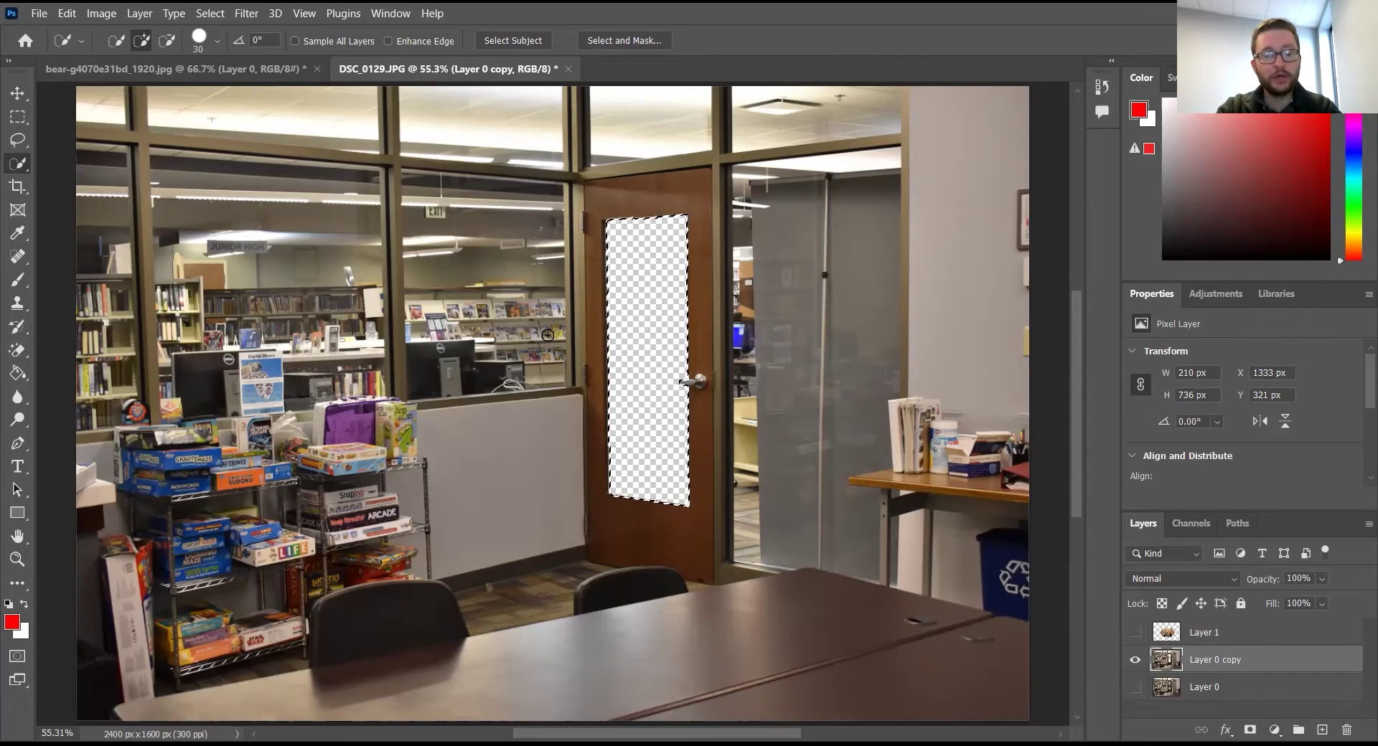
key("ctrl+v")
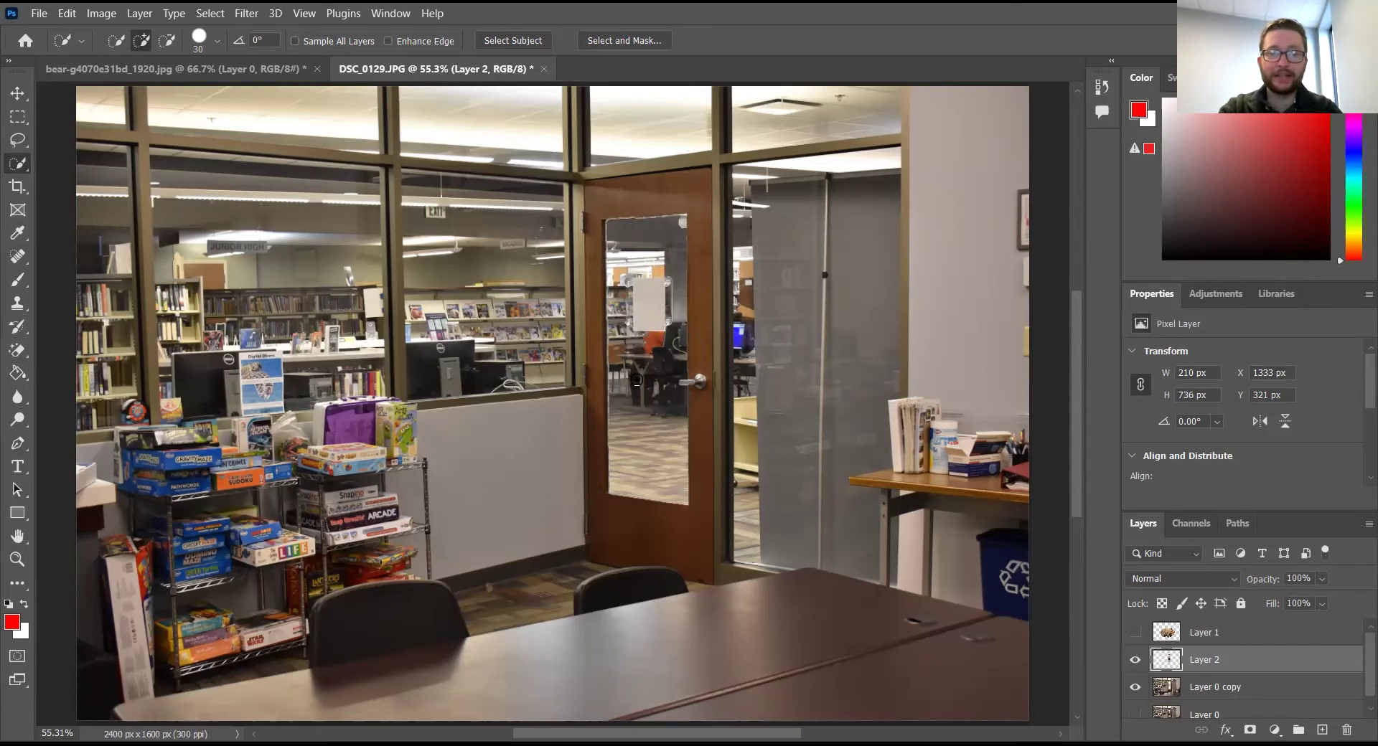
Inspect the cut edges around the door's glass with Layer 0 shown and hidden, and leave Layer 0 visible.
scroll(636, 381, "up", 6)
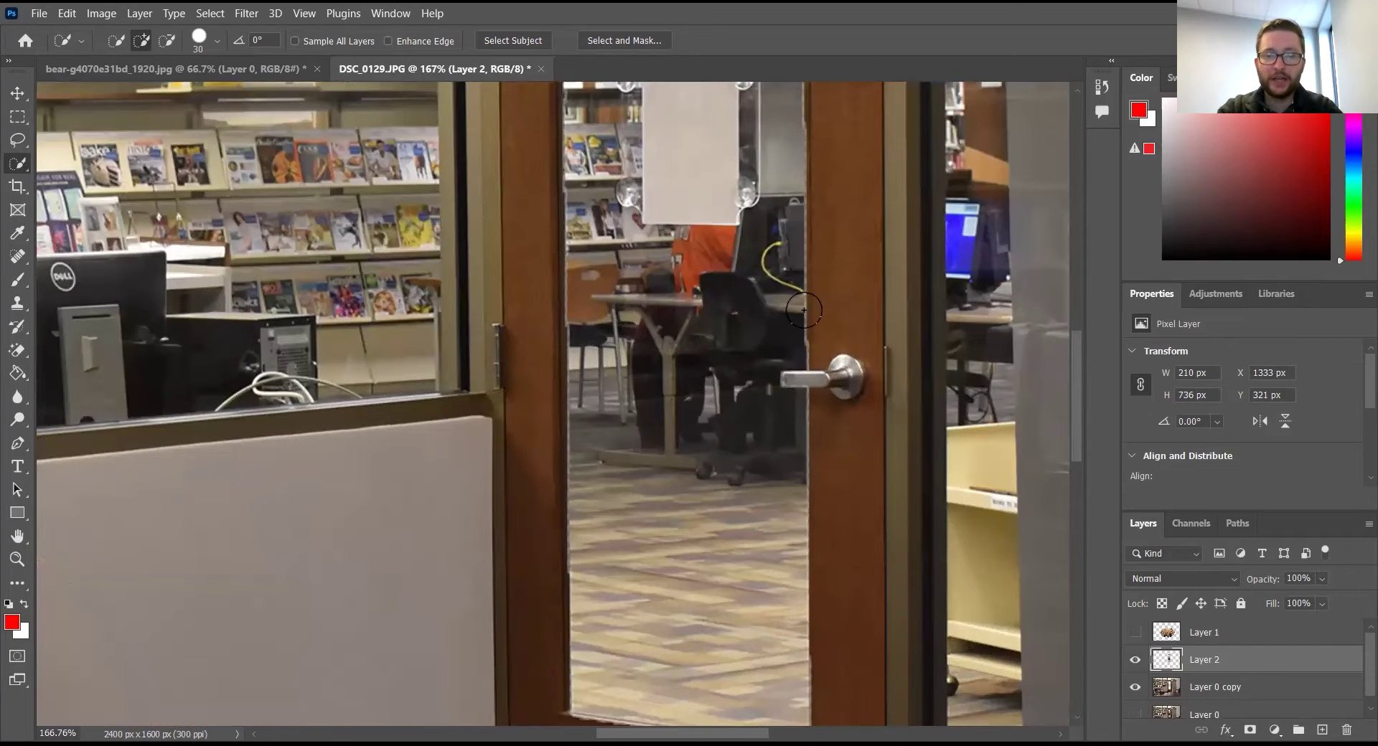
scroll(801, 337, "up", 5)
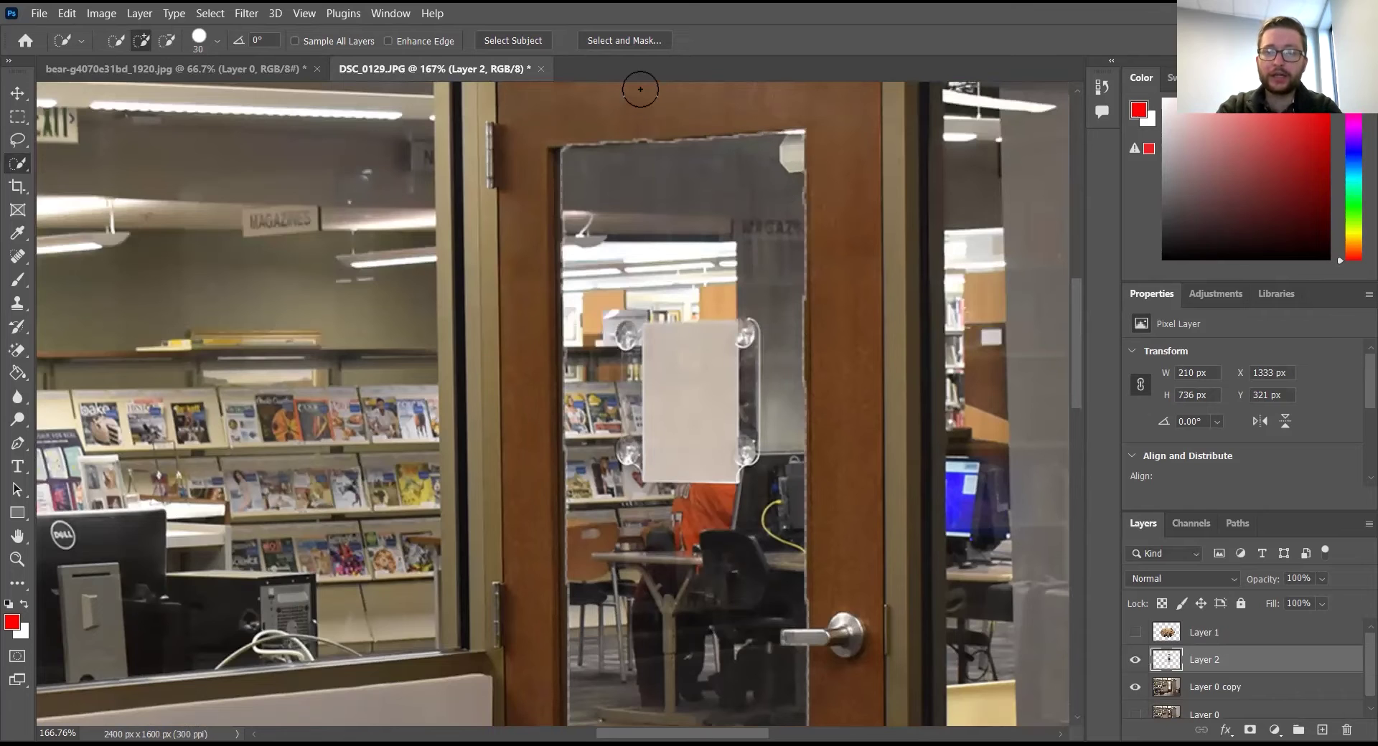
scroll(1150, 669, "down", 1)
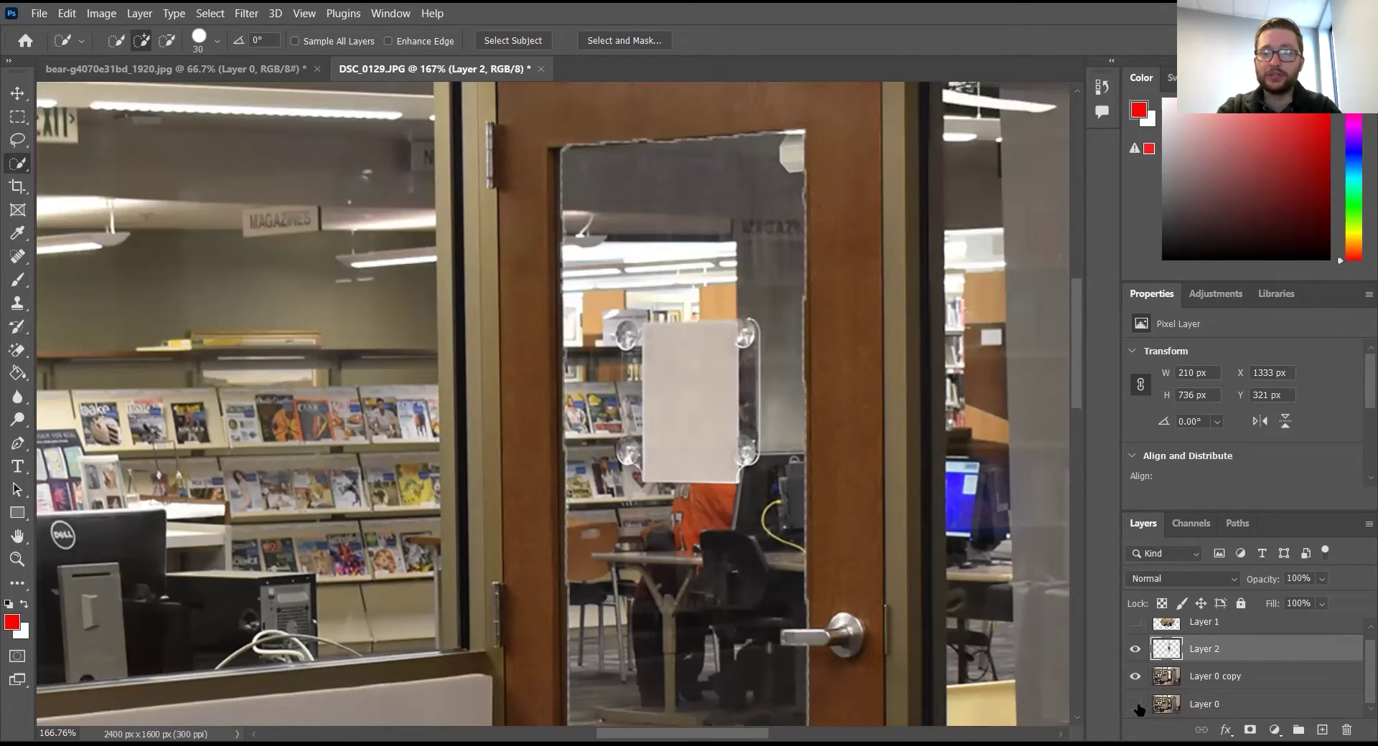
left_click(1135, 707)
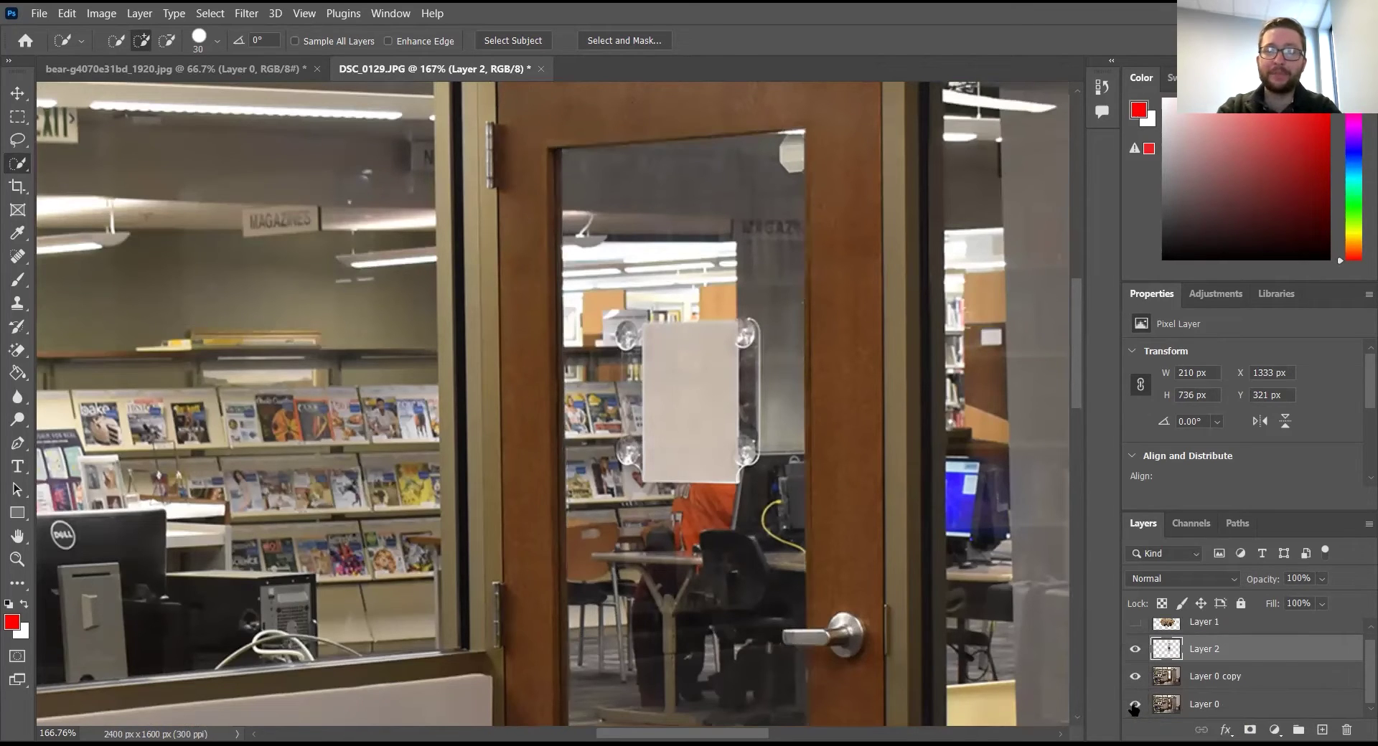
left_click(1134, 707)
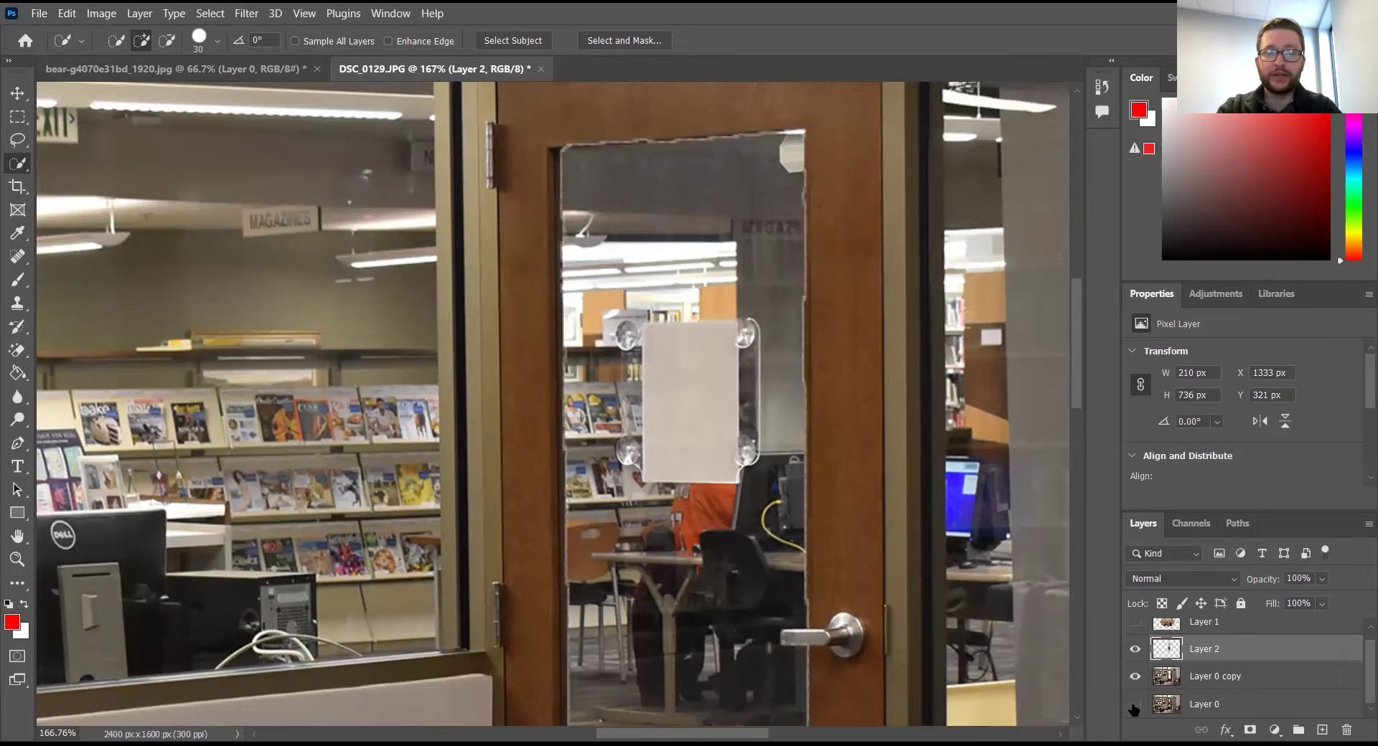
left_click(1135, 708)
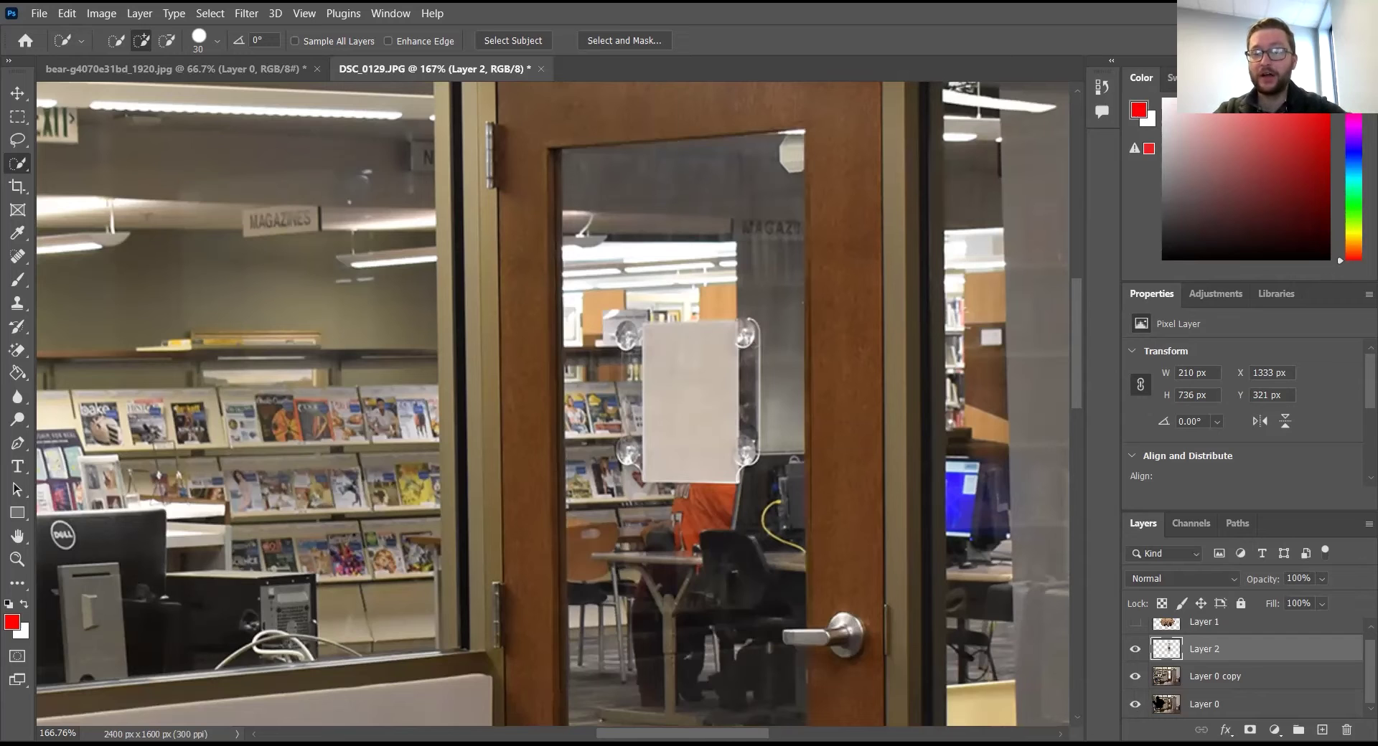
Enlarge the layer list area and move Layer 0 copy to the top of the stack, above the bear's Layer 1.
scroll(1194, 686, "up", 1)
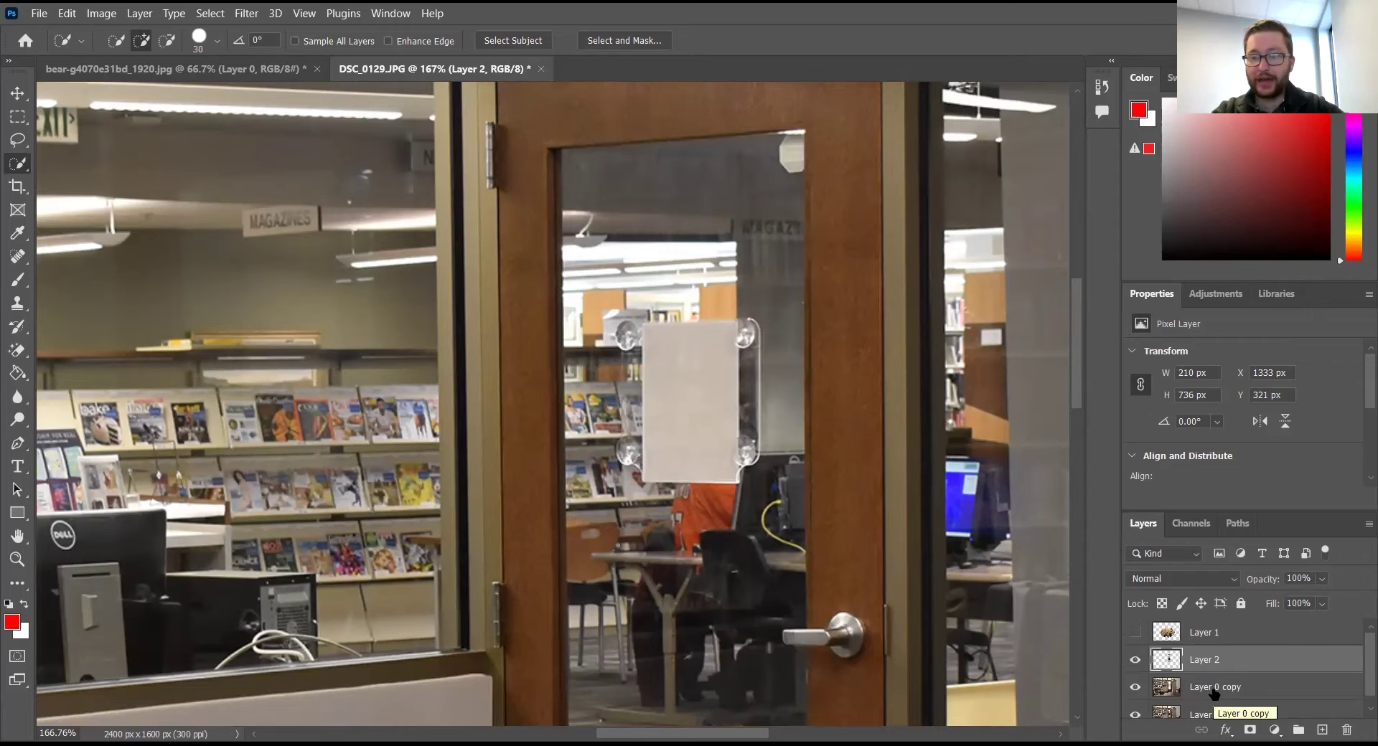
left_click_drag(1212, 512, 1210, 379)
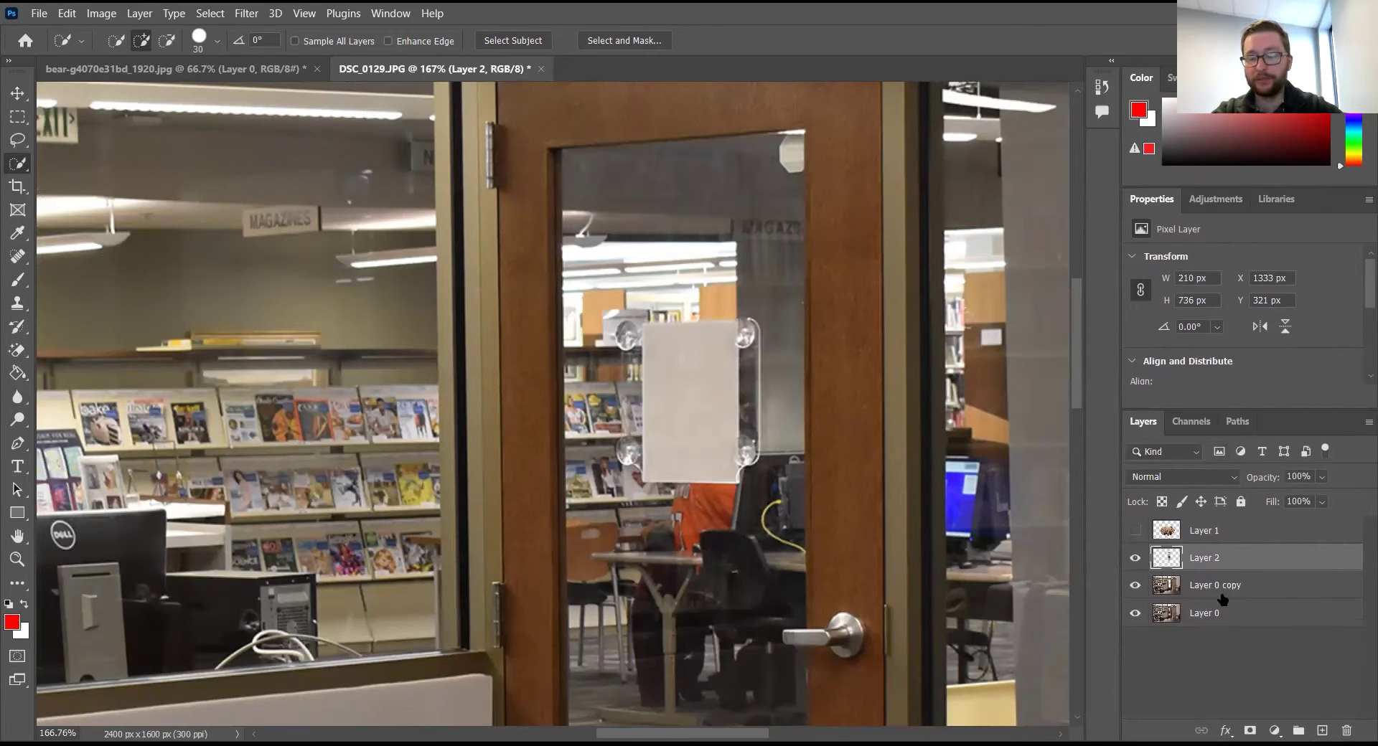
left_click_drag(1217, 593, 1217, 521)
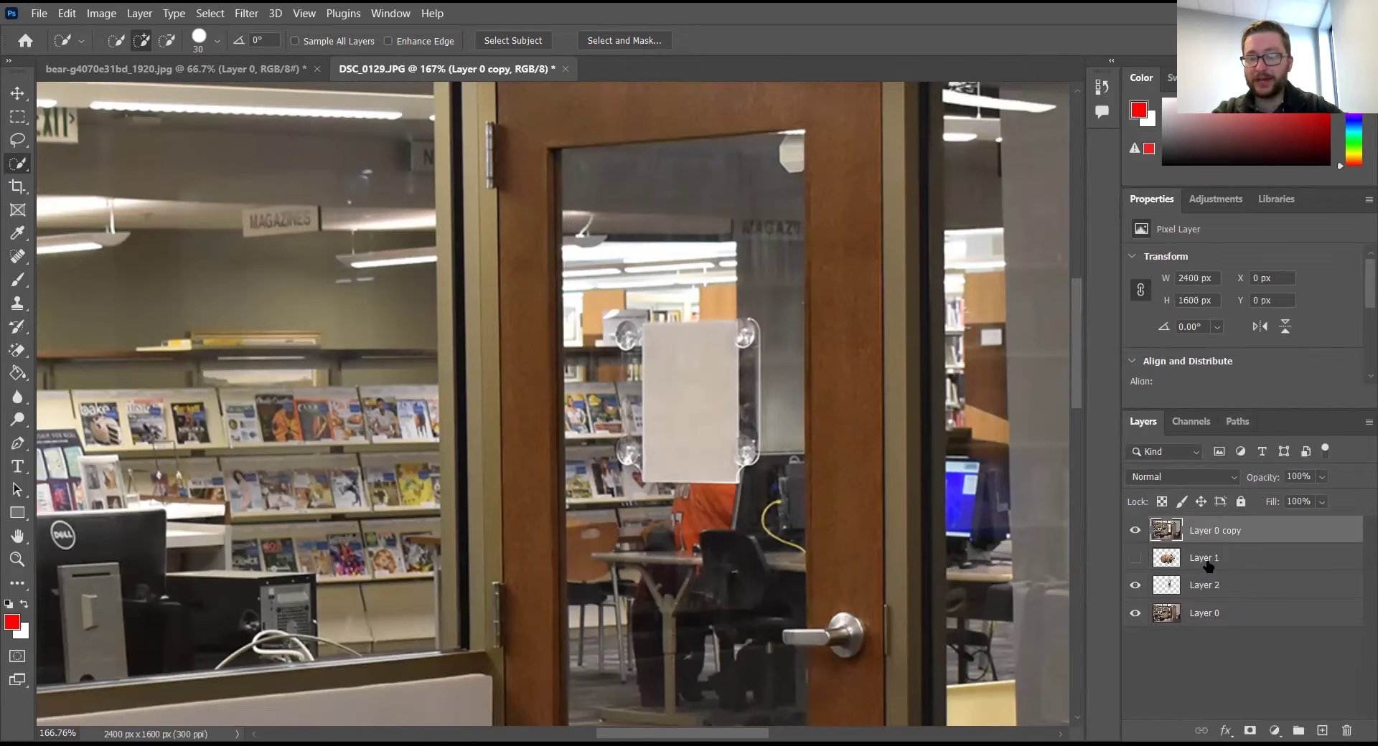
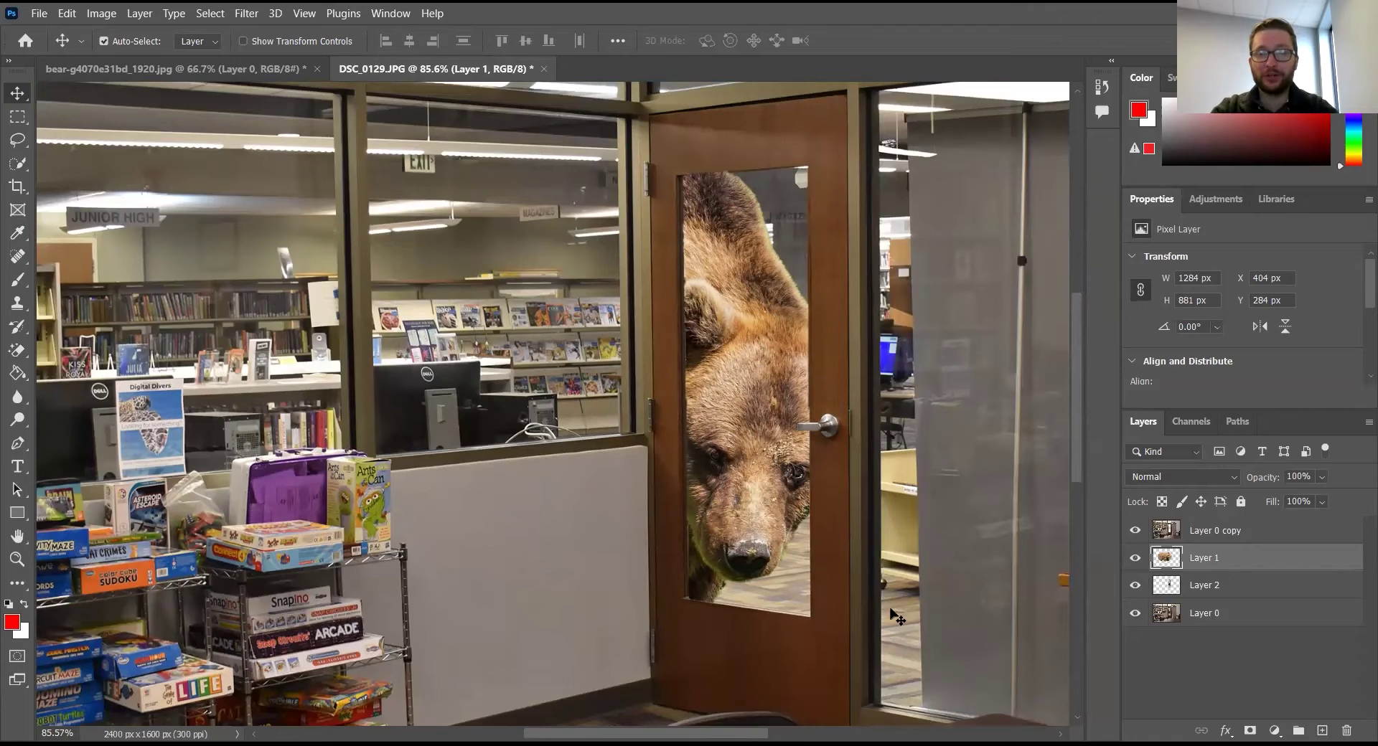
Isolate Layer 2 to inspect the cut-out door glass, restore Layer 1 and Layer 0 copy, and leave Layer 0 hidden.
left_click(1210, 588)
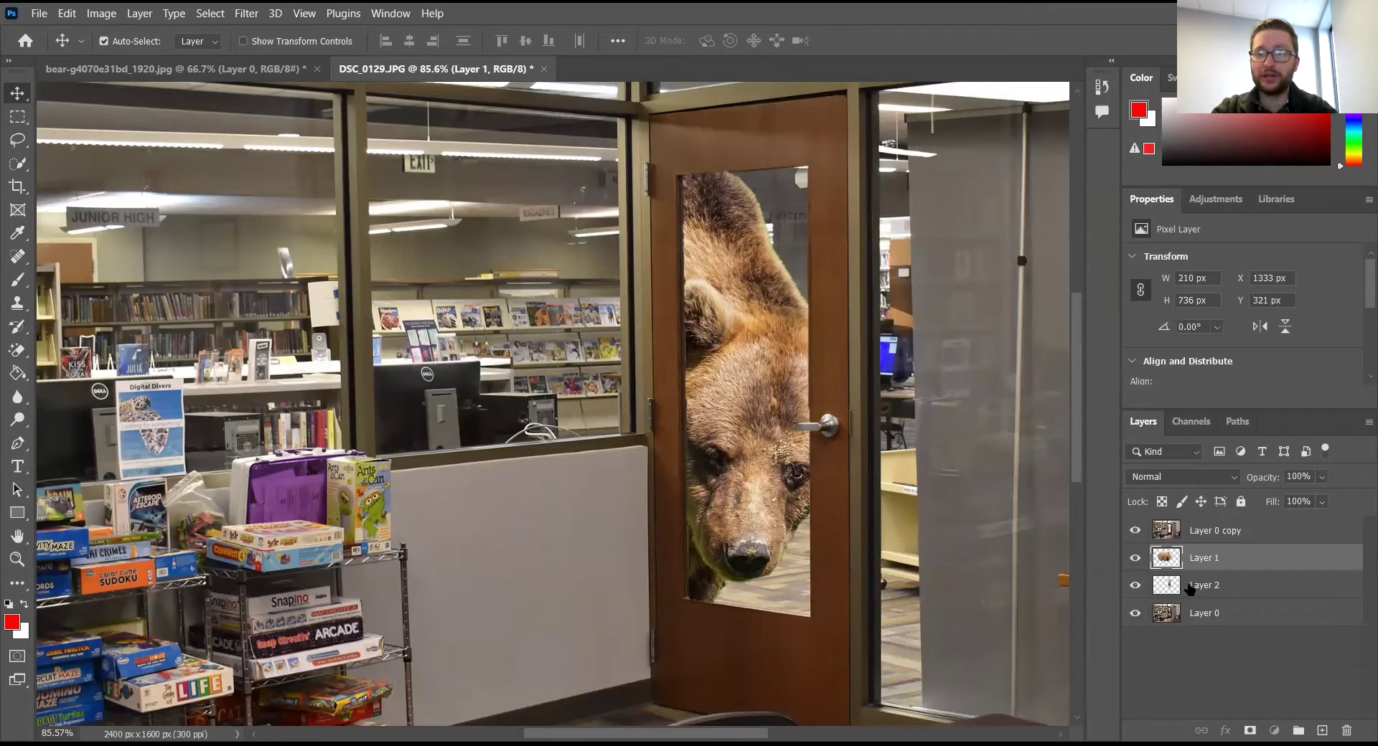
left_click(1195, 587)
left_click(1135, 558)
left_click(1134, 531)
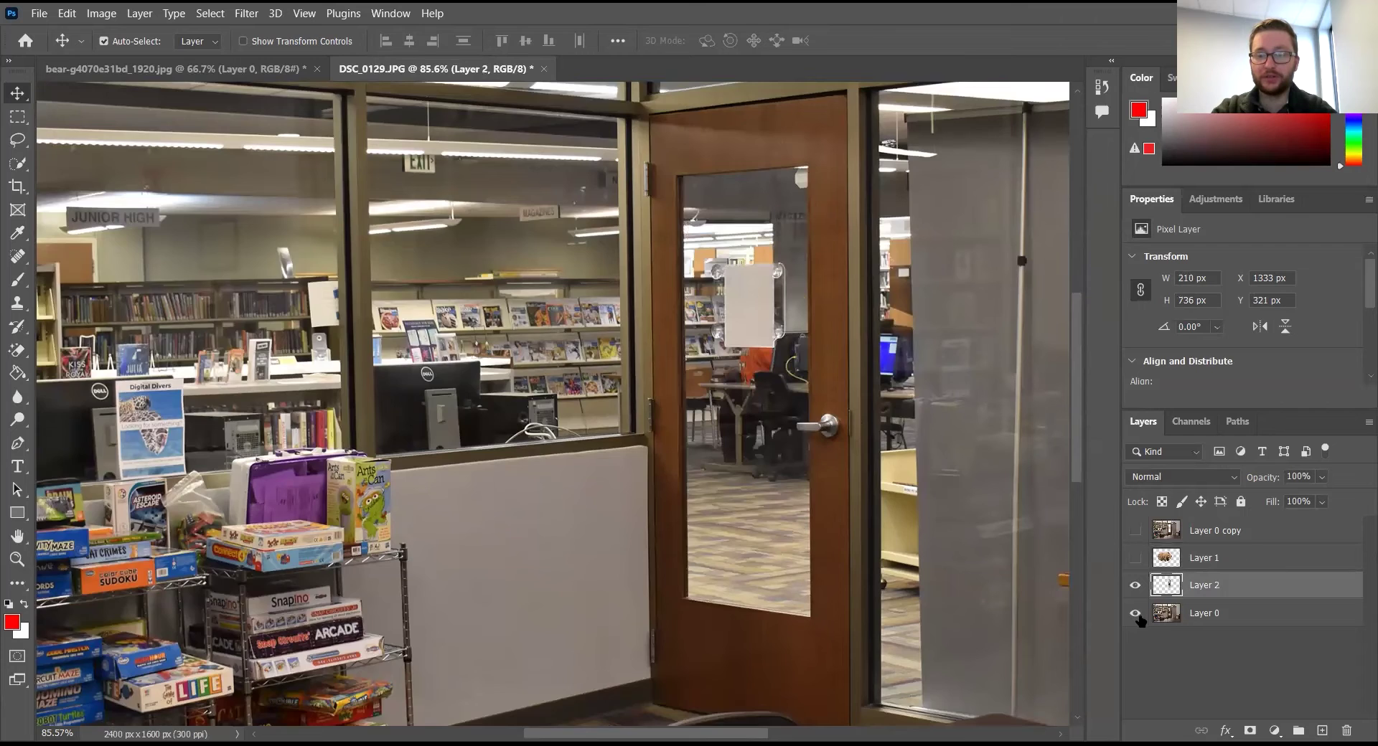
left_click(1135, 614)
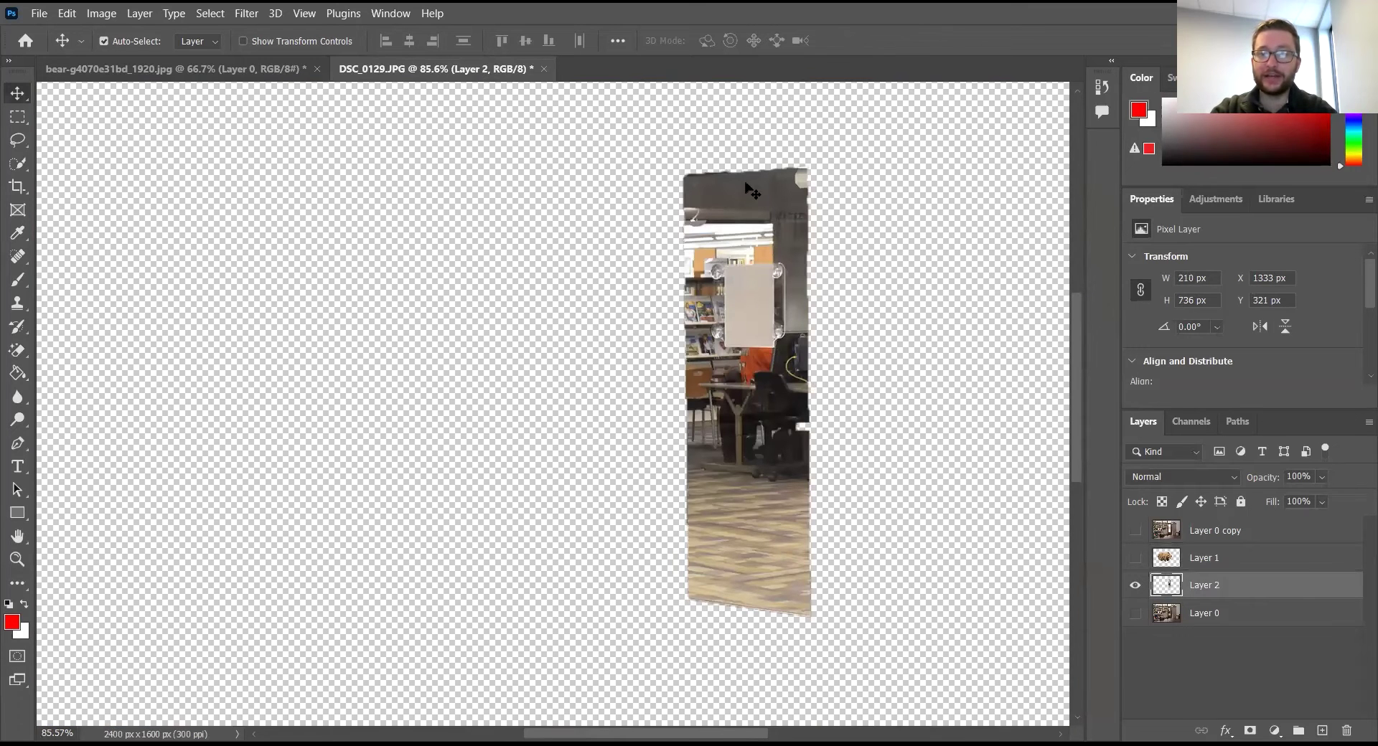
left_click(1135, 614)
left_click(1135, 614)
left_click(1135, 559)
left_click(1135, 531)
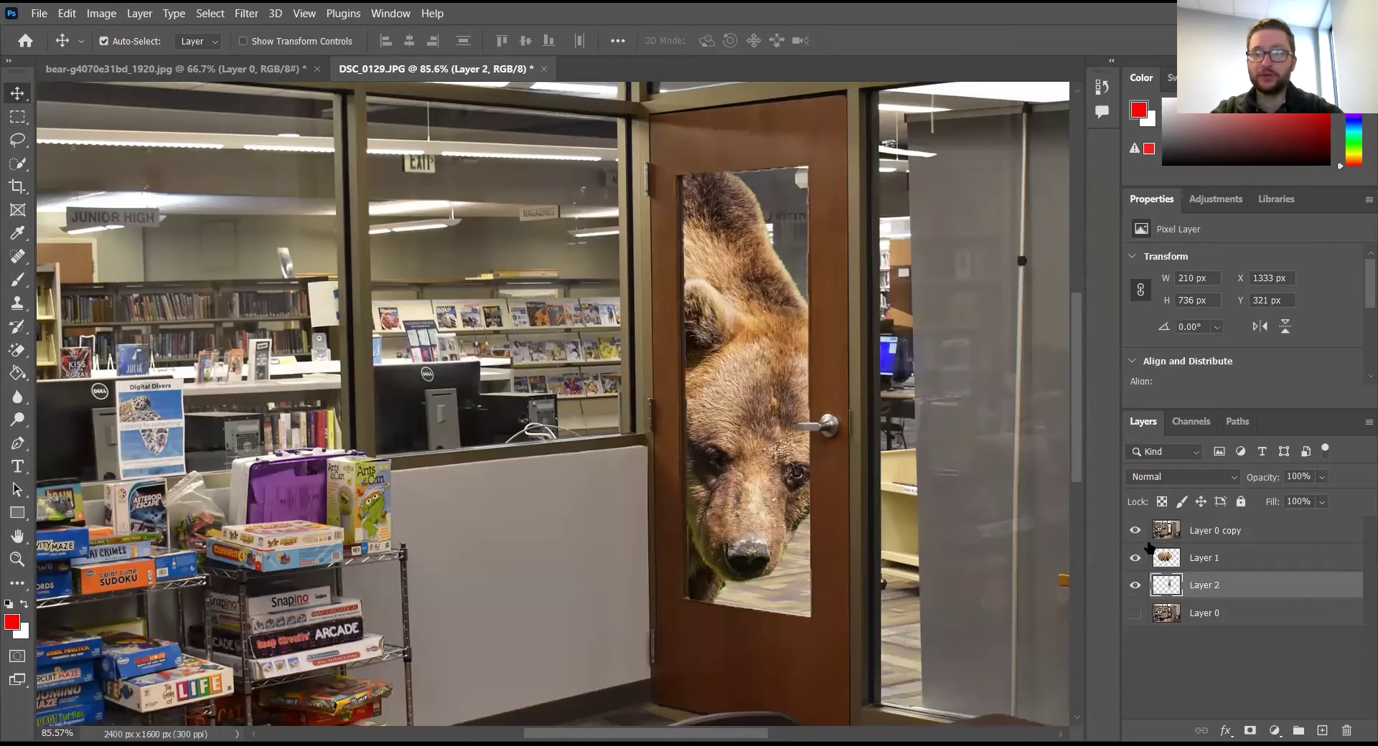
Select the middle window's glass on Layer 0 copy with the Quick Selection tool, subtracting the window frame and keeping the computers out.
left_click(1233, 539)
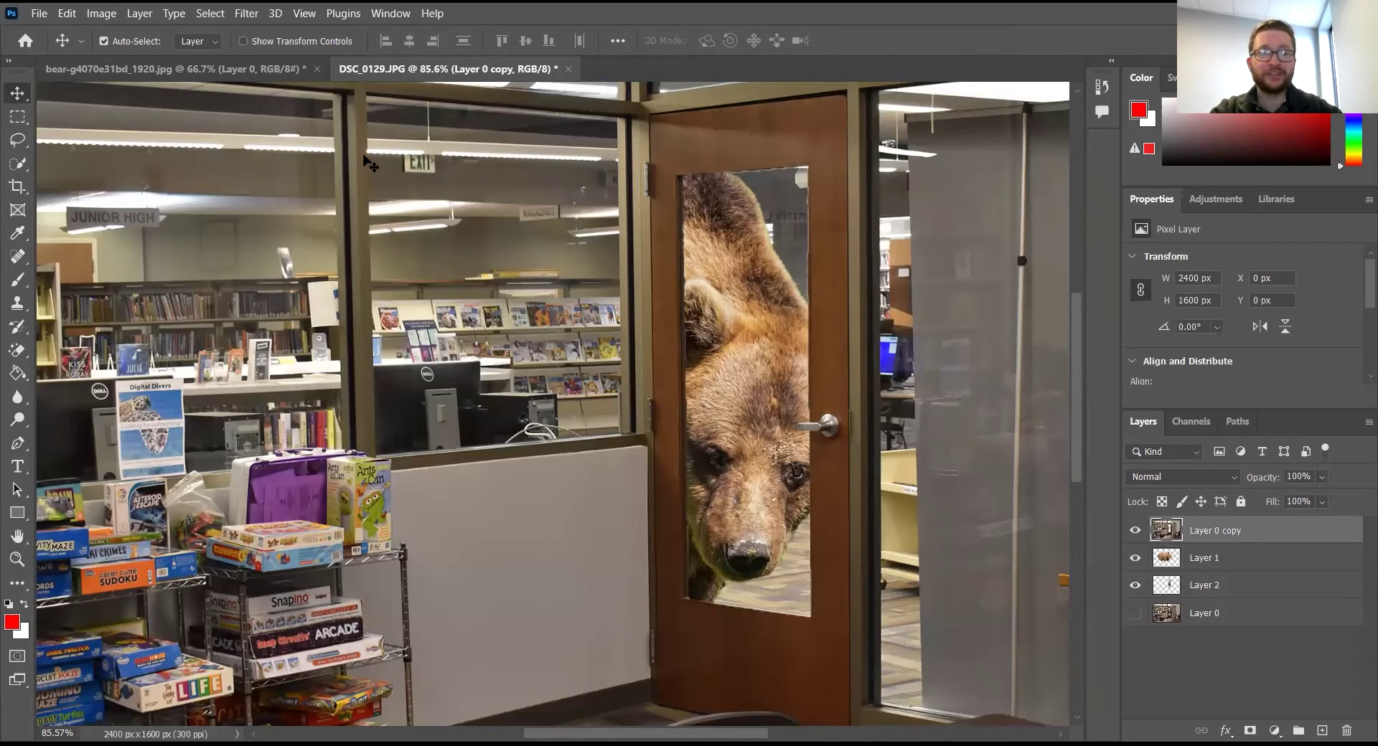
left_click(17, 163)
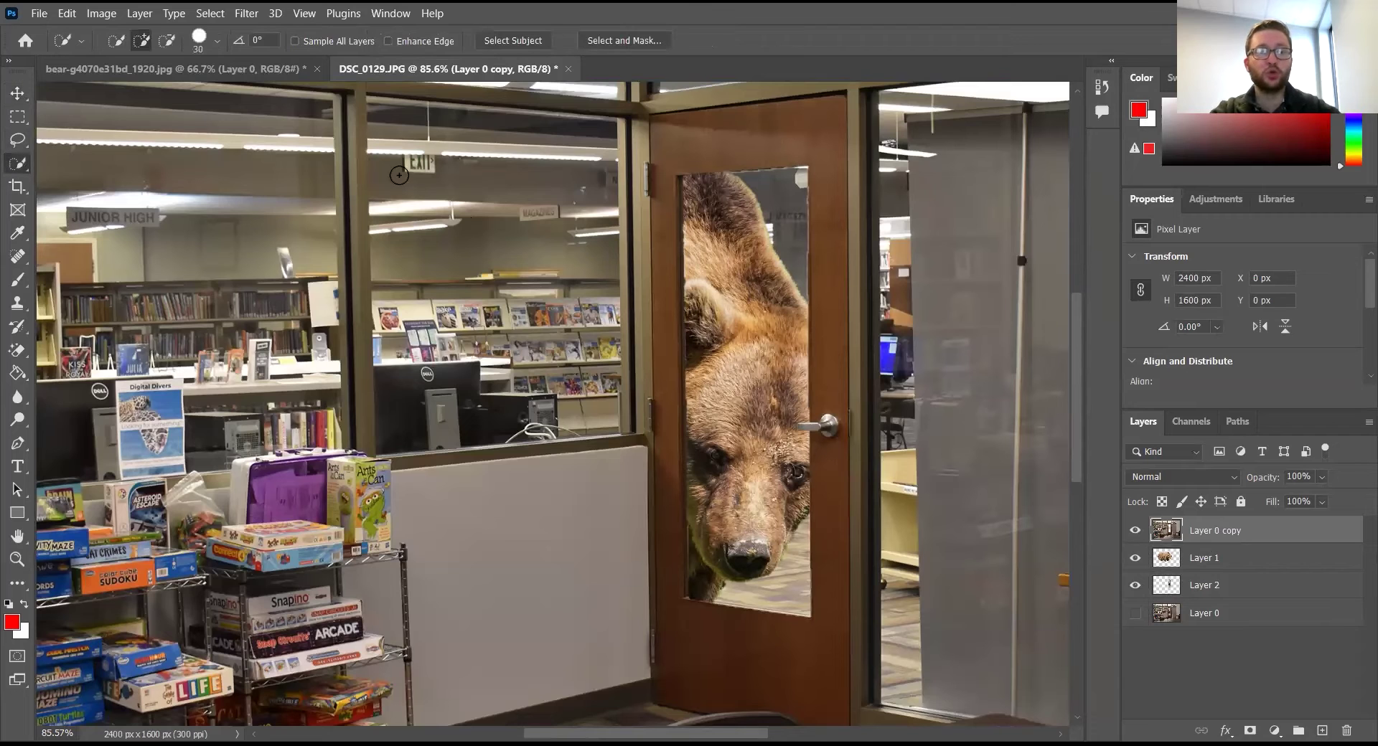
mouse_move(391, 124)
left_mouse_down()
mouse_move(409, 224)
mouse_move(459, 316)
mouse_move(582, 380)
mouse_move(431, 337)
left_mouse_up()
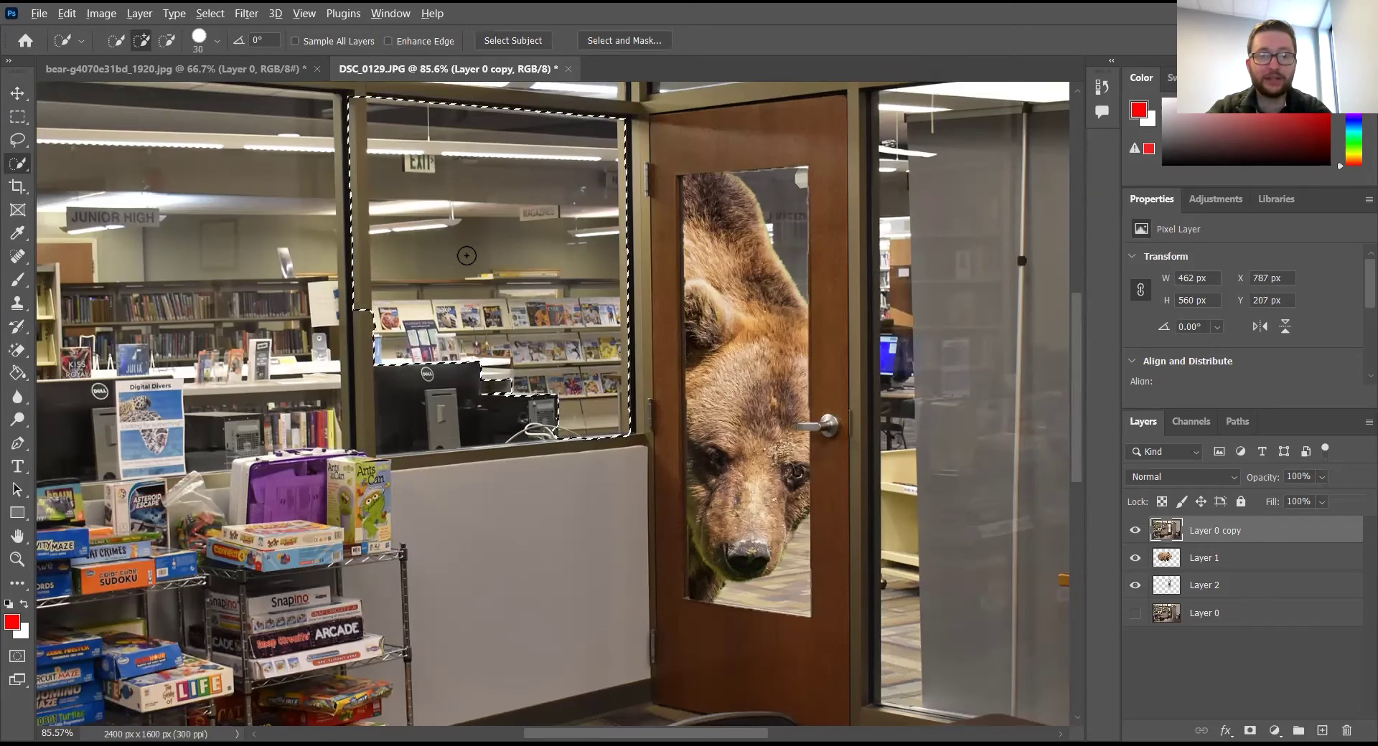
key("alt")
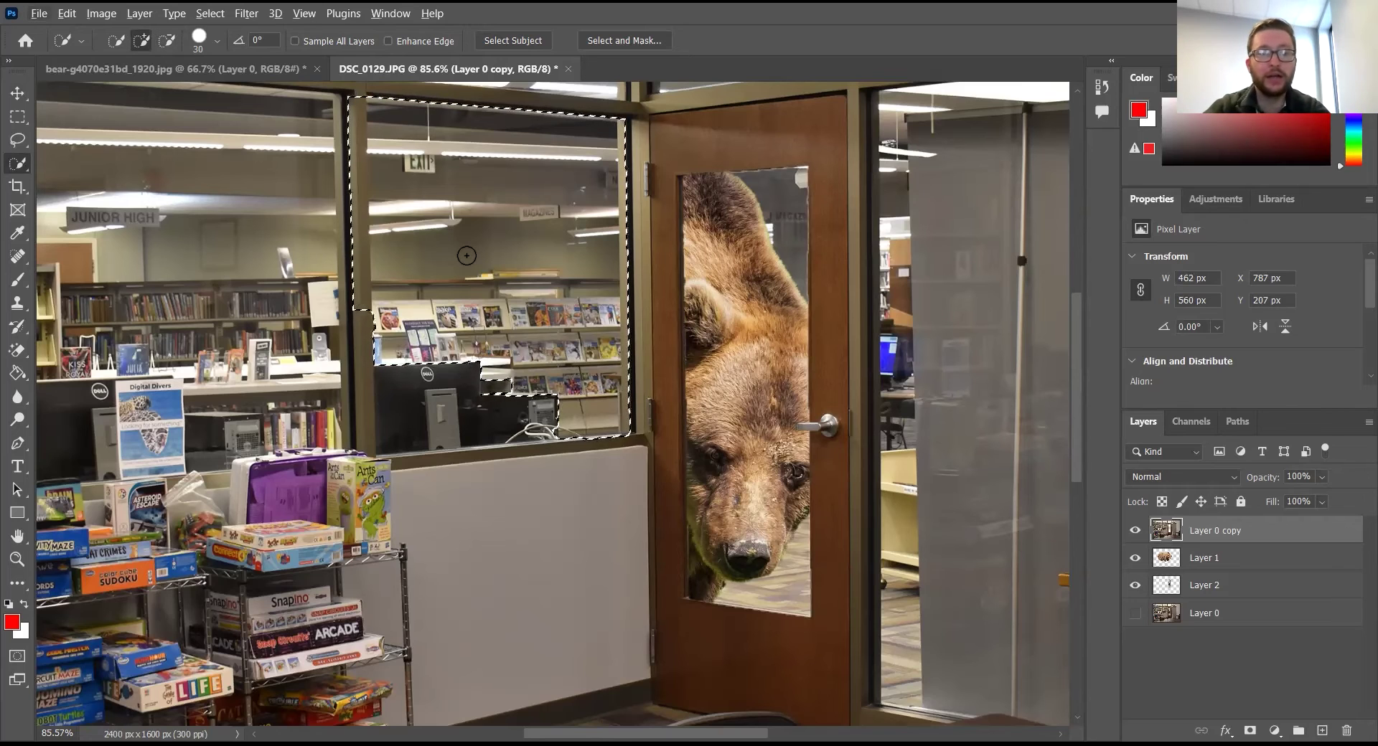
key("alt")
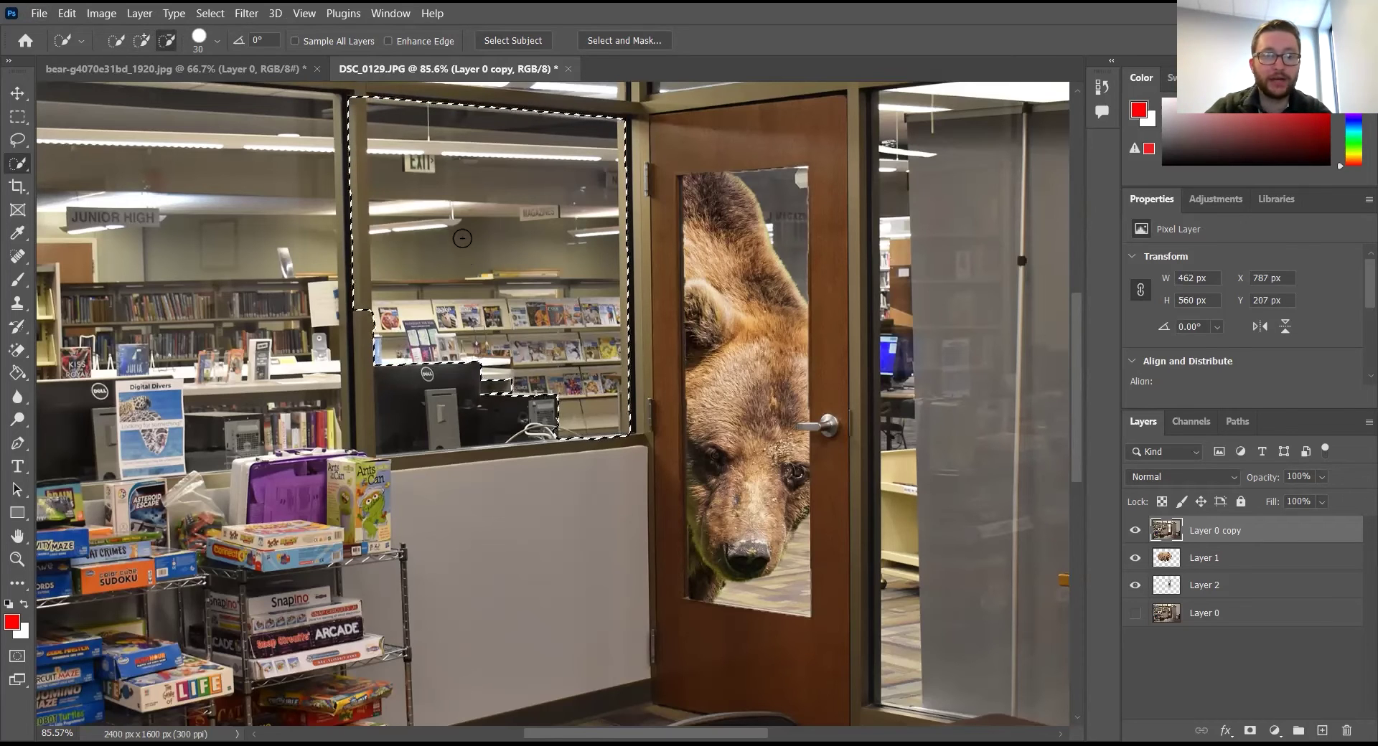
left_click_drag(360, 287, 352, 109)
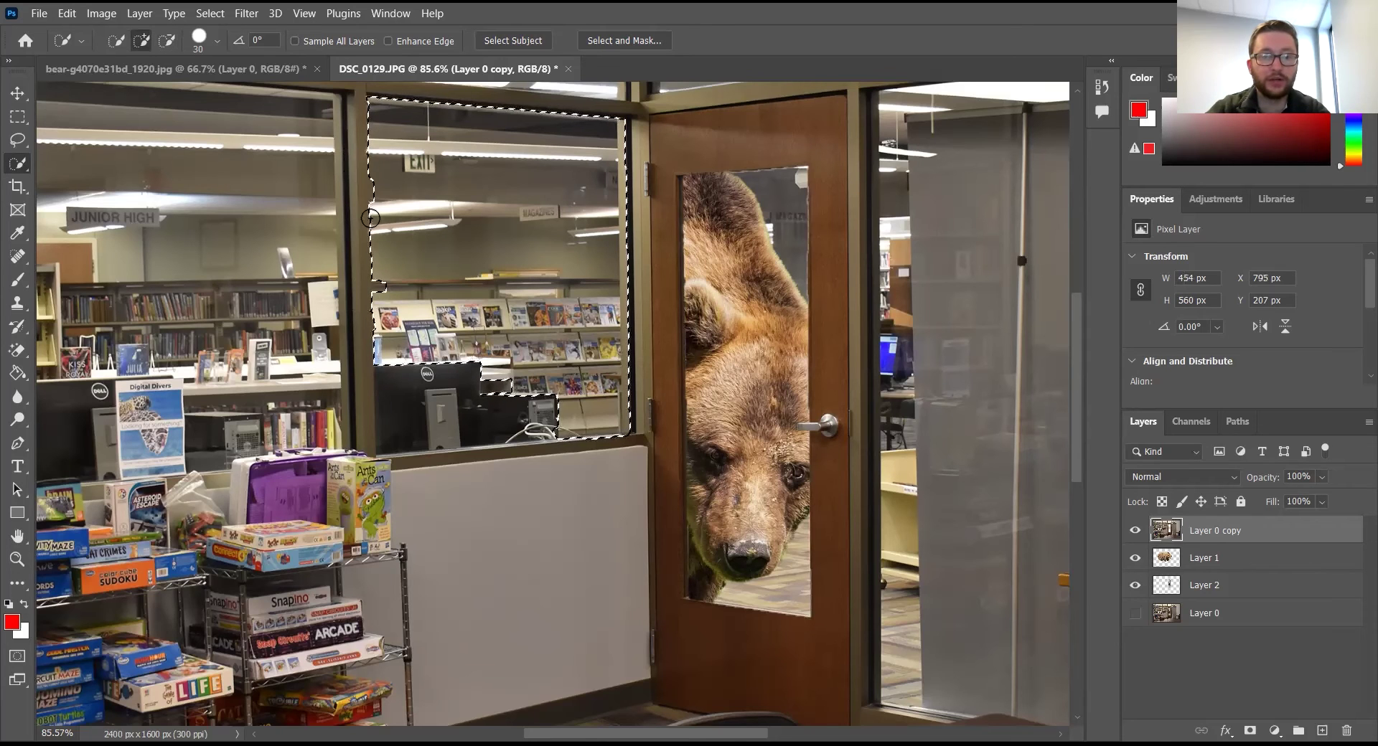
left_click(403, 257)
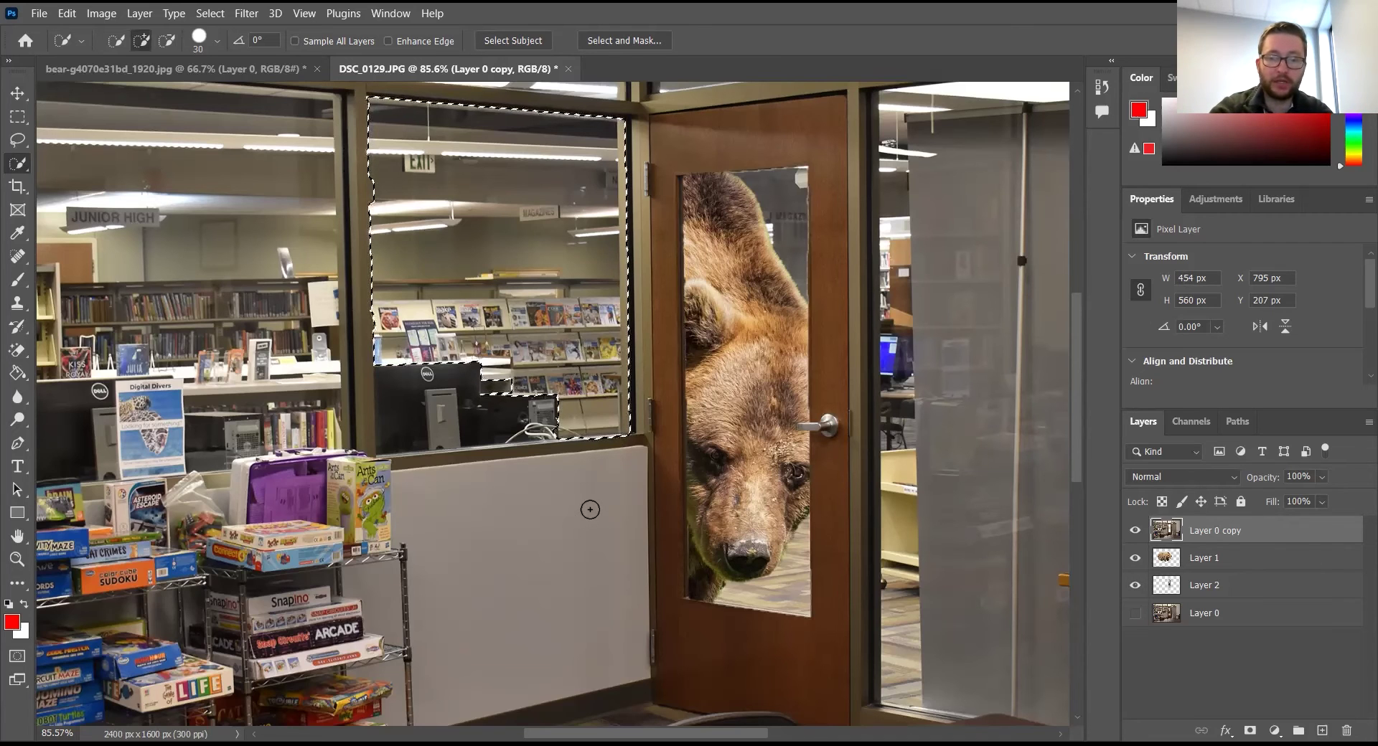
Cut the selected window glass out of Layer 0 copy onto its own layer and place that layer directly below Layer 2.
key("Delete")
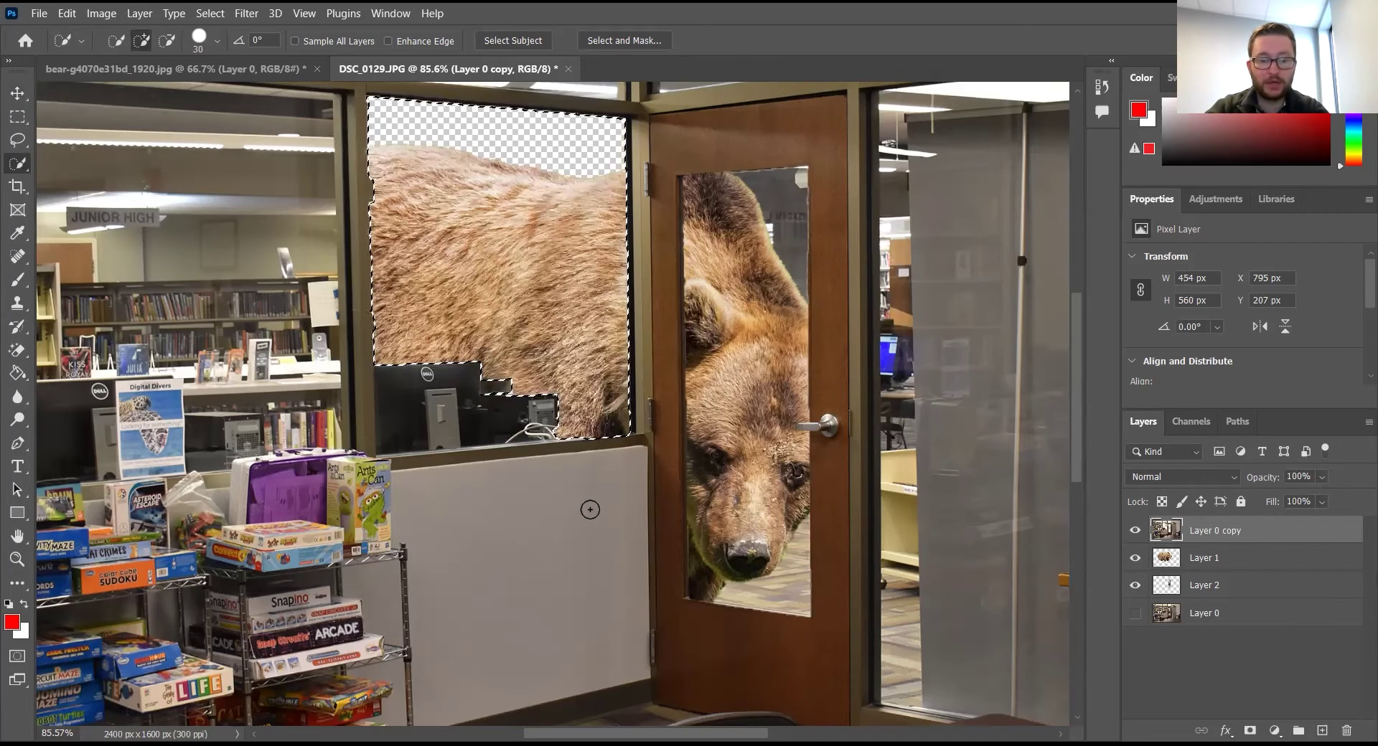
key("ctrl+j")
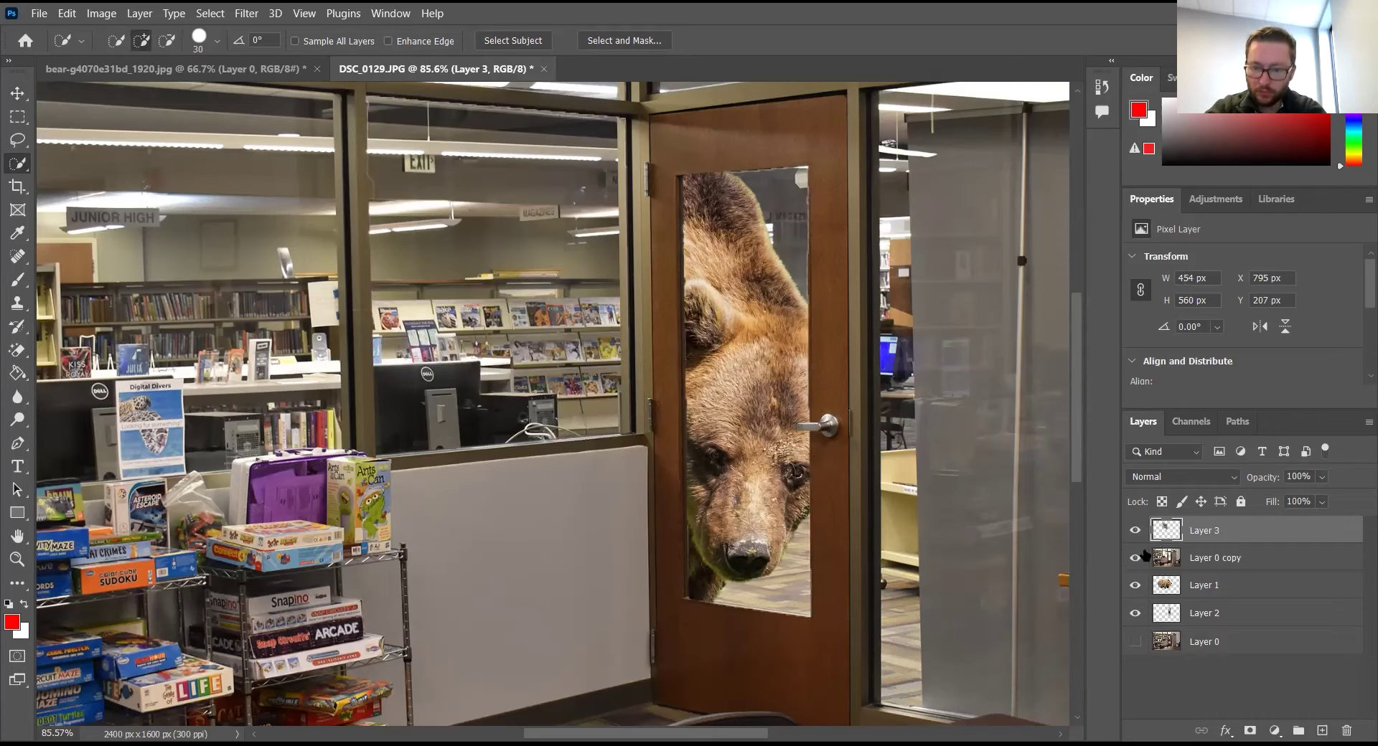
left_click_drag(1212, 539, 1199, 619)
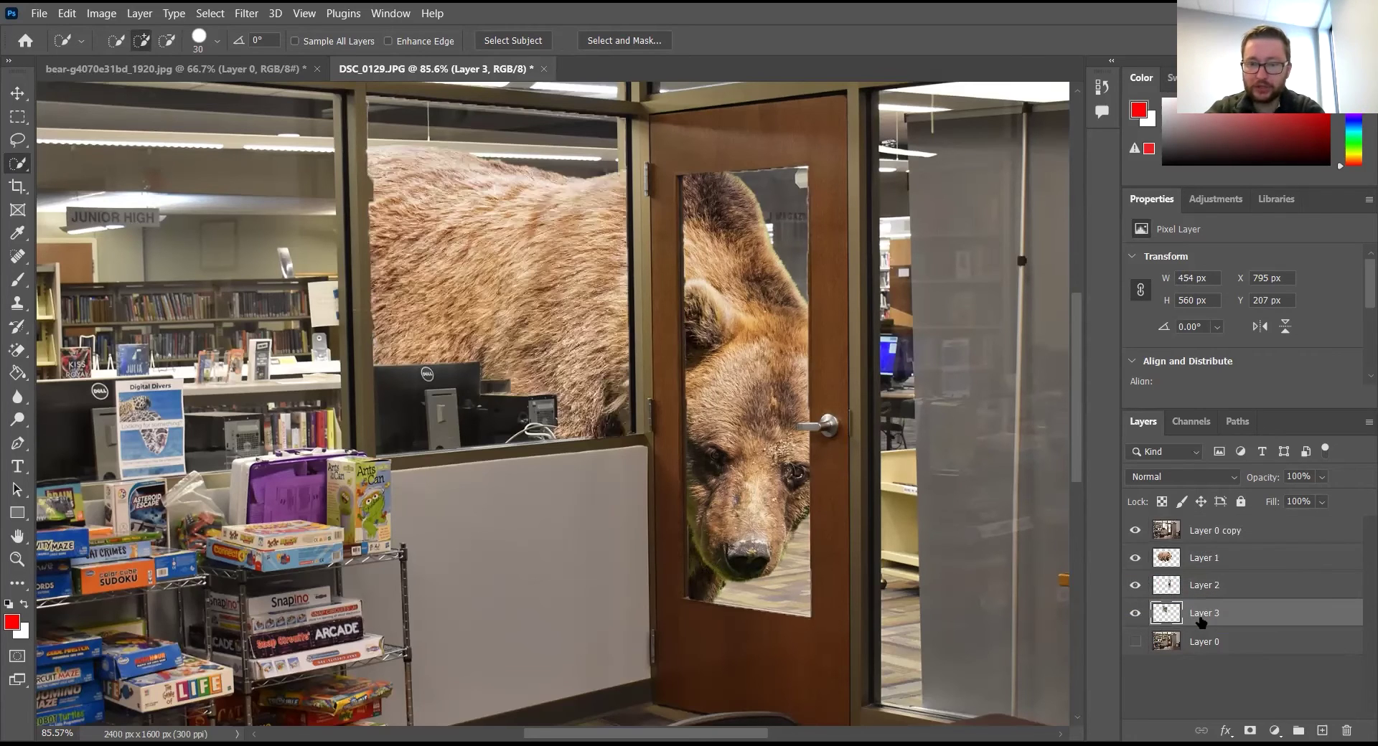
Scale the bear on Layer 1 to about 74% and position it behind the window and door glass, then show Layer 0.
left_click(1210, 560)
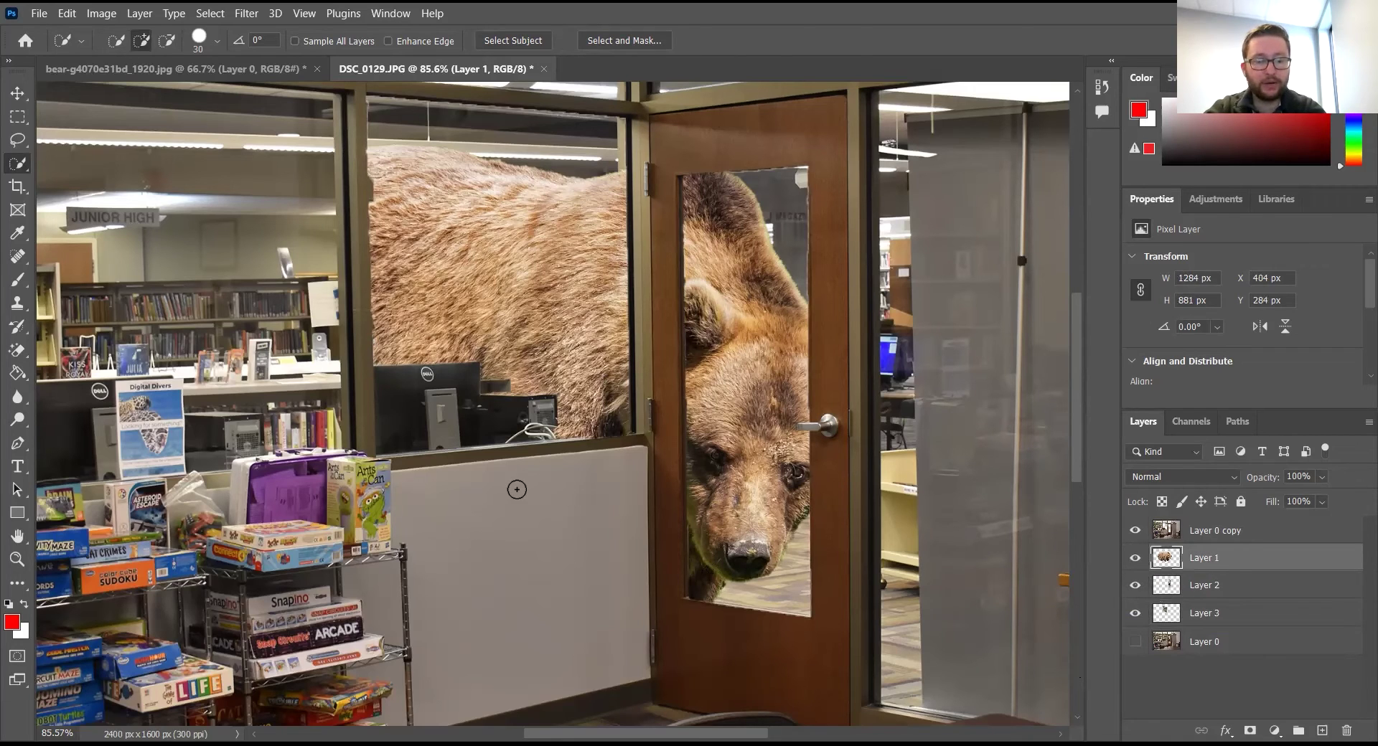
key("ctrl+t")
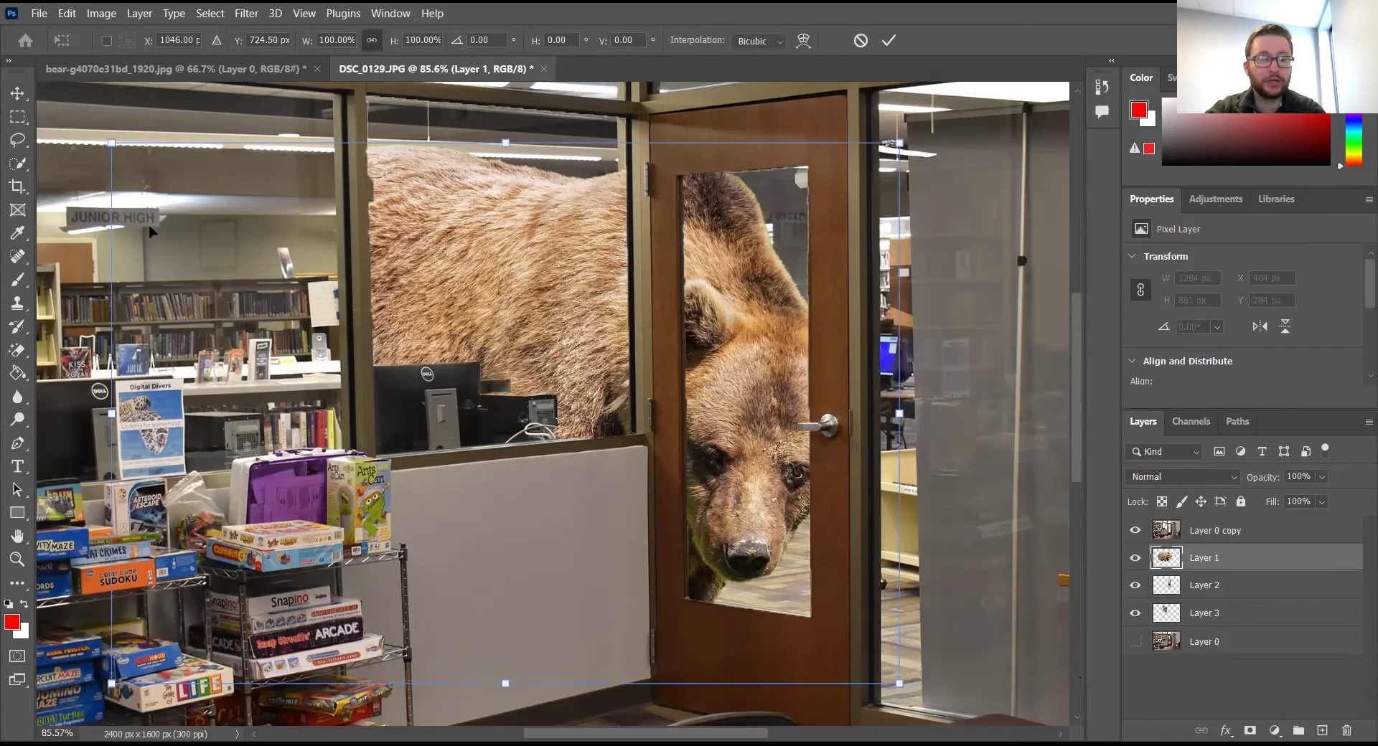
left_click(26, 89)
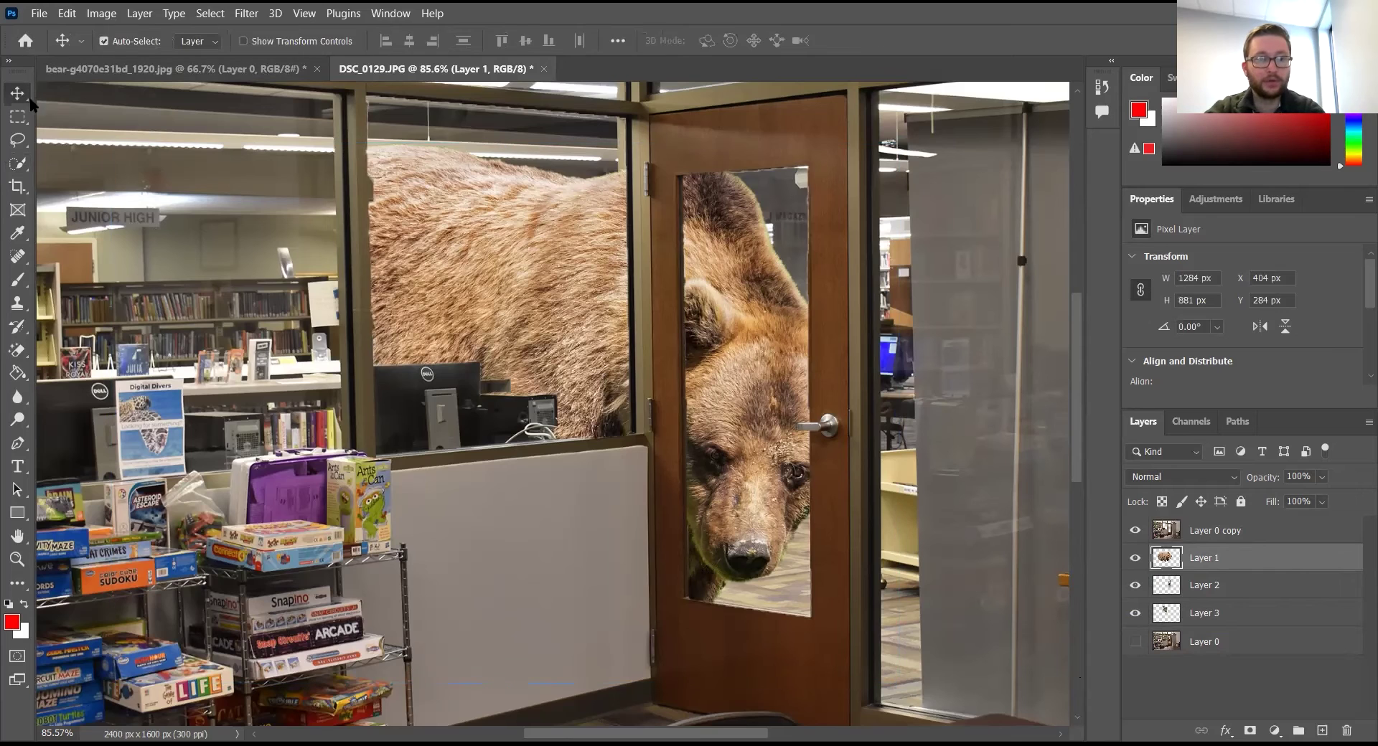
key("ctrl+t")
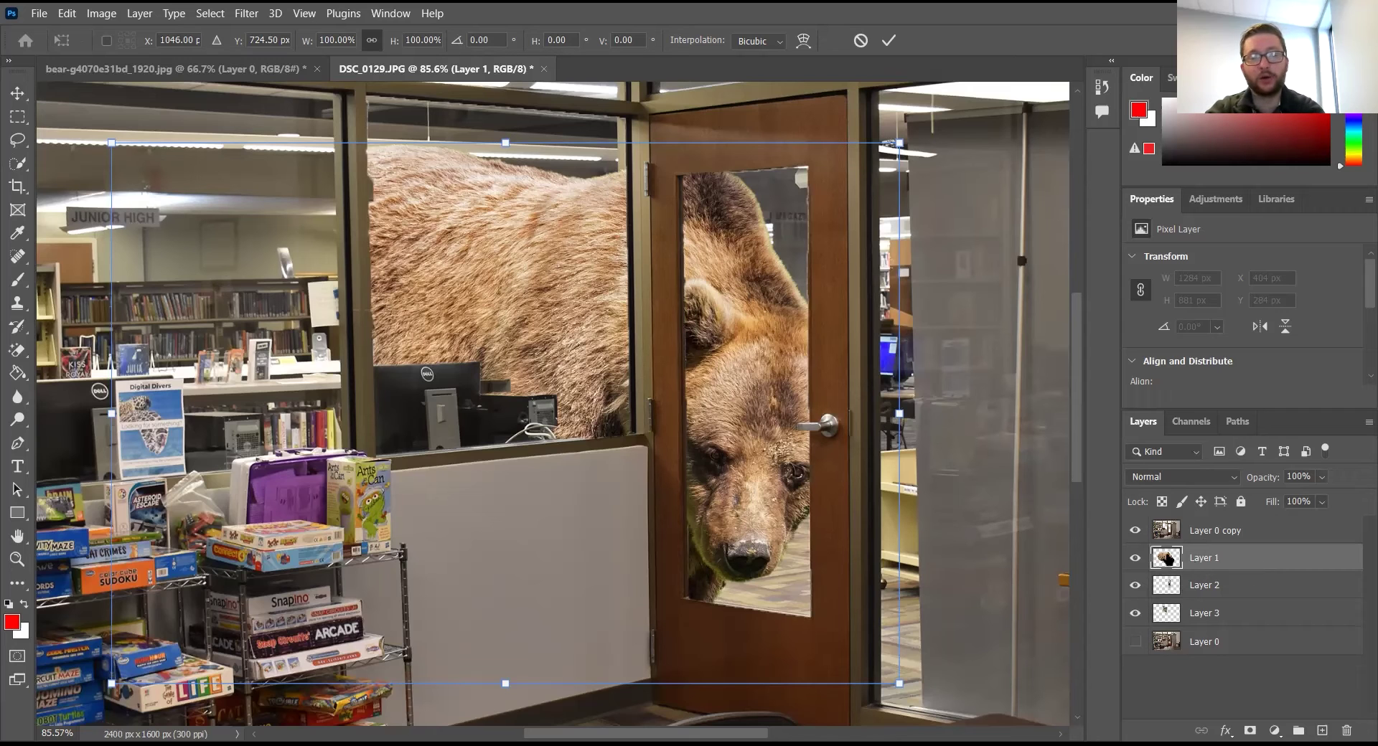
left_click_drag(113, 143, 340, 253)
left_click_drag(501, 414, 474, 412)
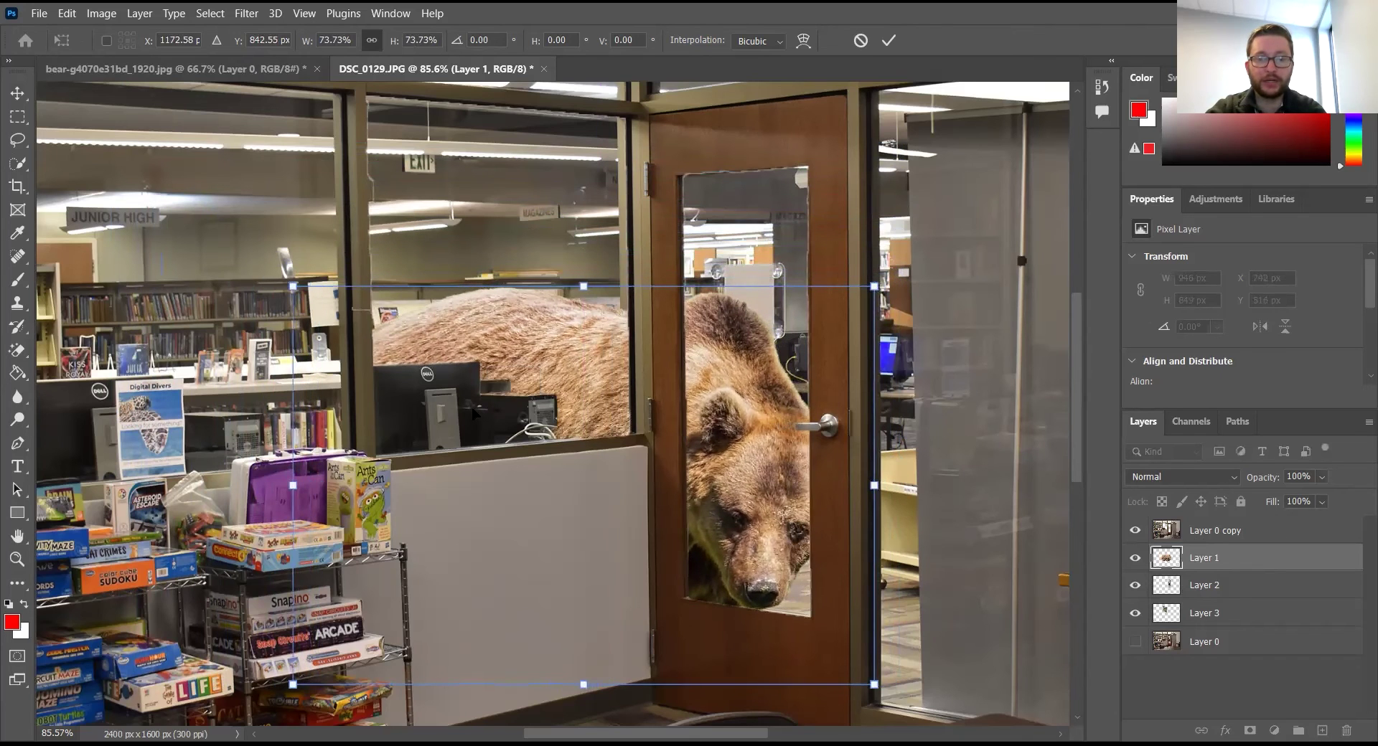
left_click(17, 93)
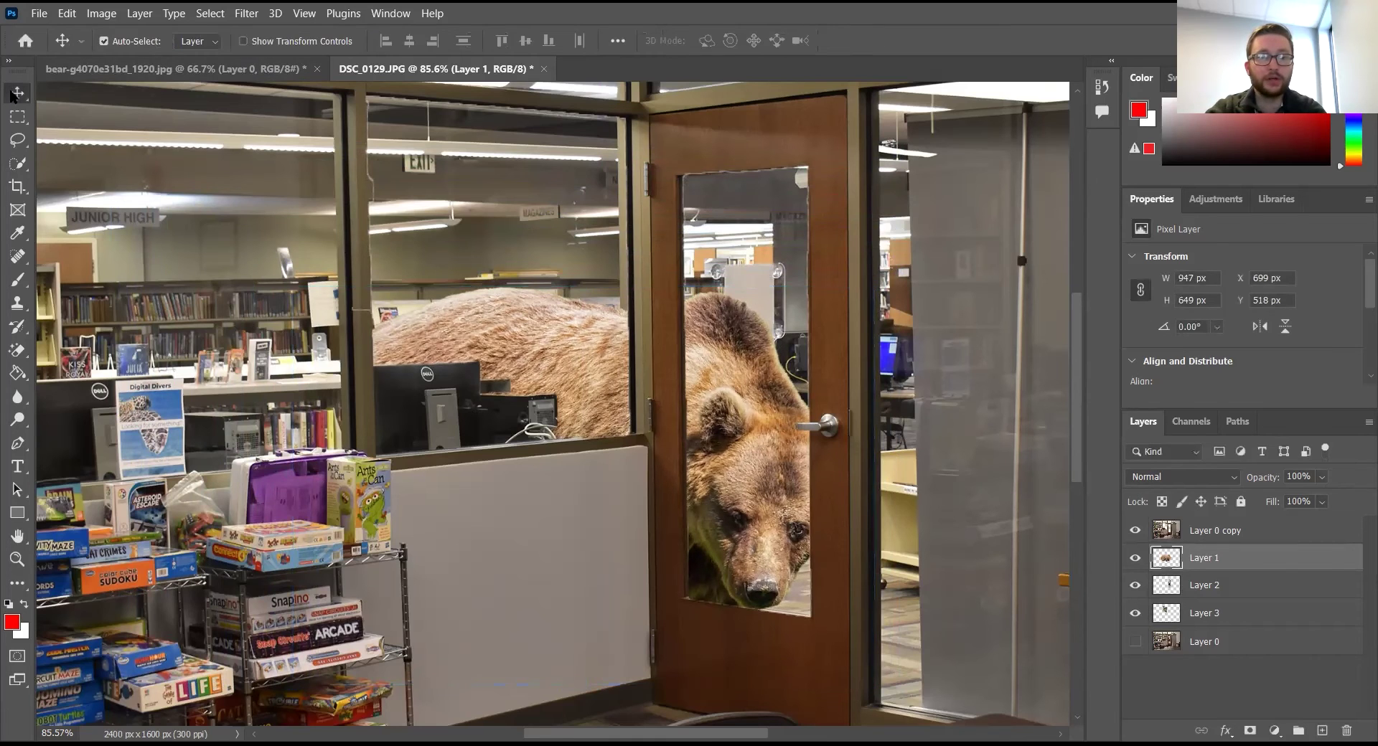
left_click(1135, 643)
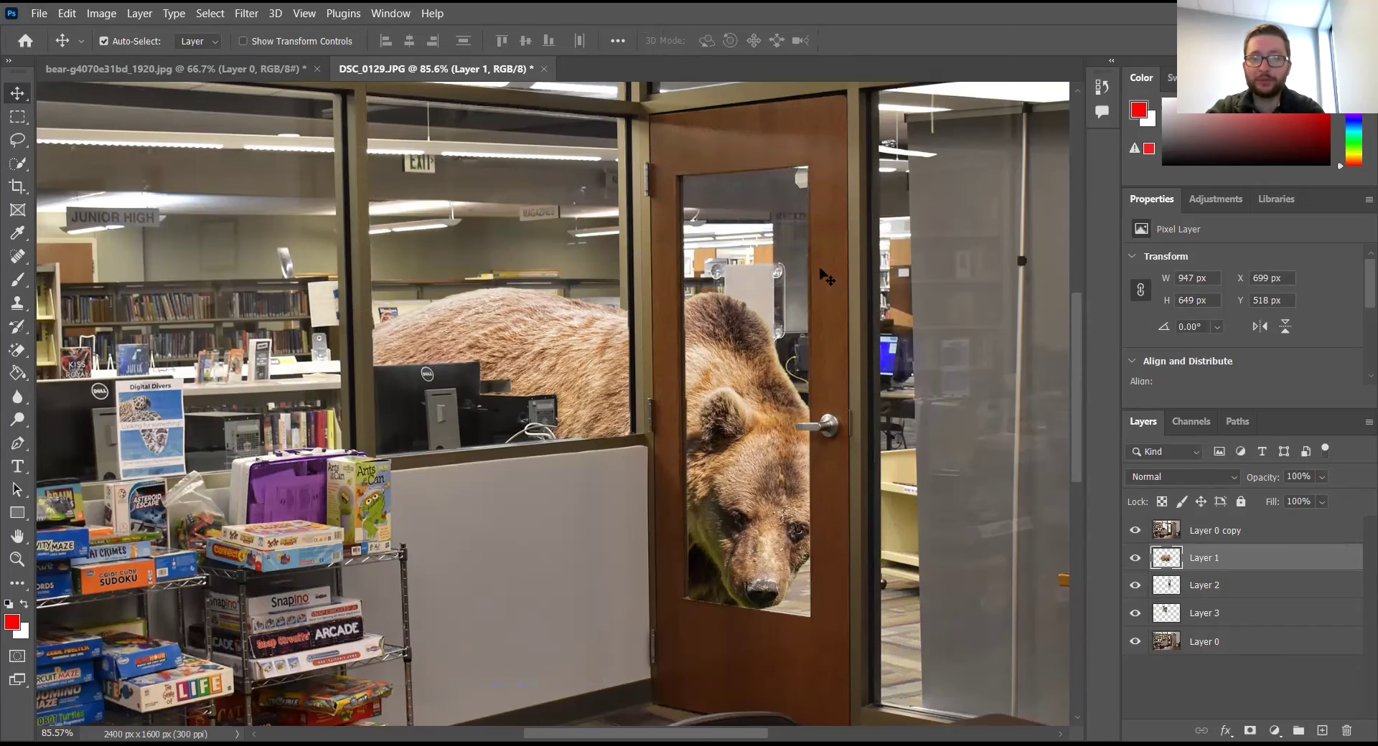